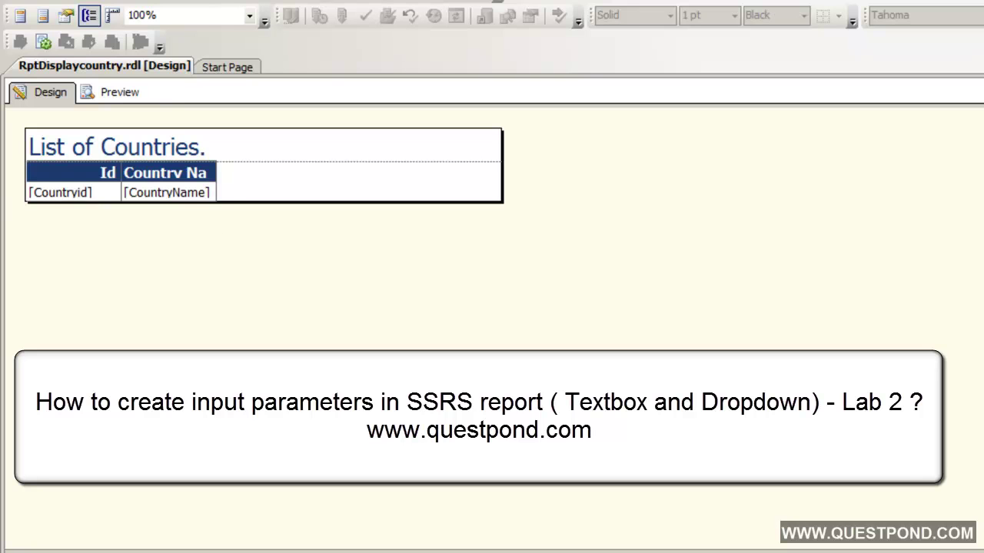
Step: Preview the country list, then show Report Data with DataSet1's Countryid and CountryName fields
{"action": "left_click", "coordinate": [136, 94]}
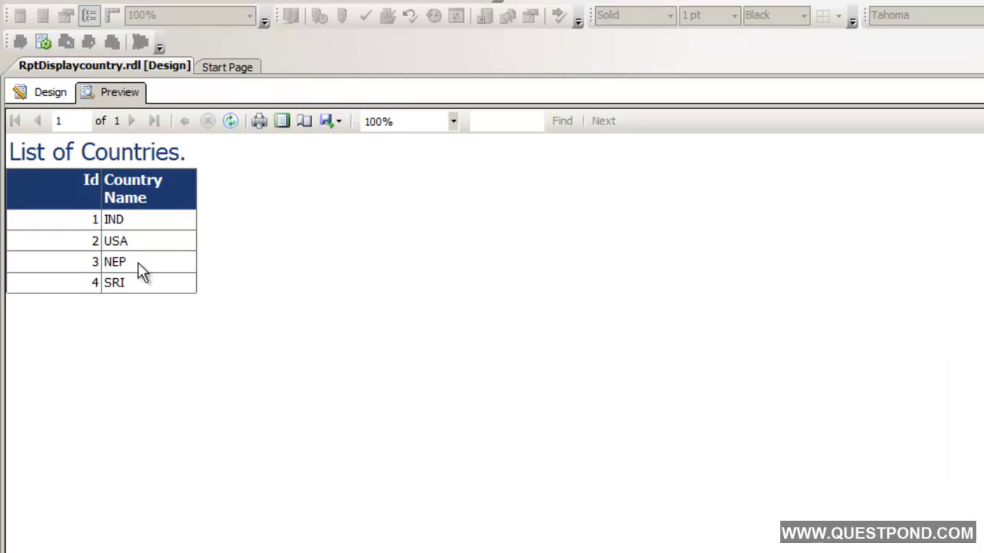
{"action": "left_click", "coordinate": [44, 96]}
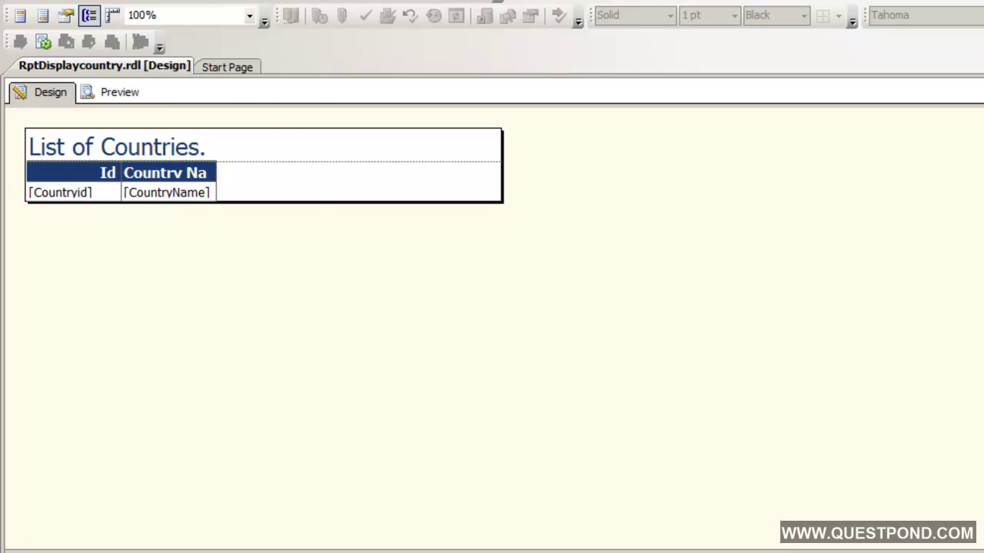
{"action": "key", "text": "alt+v"}
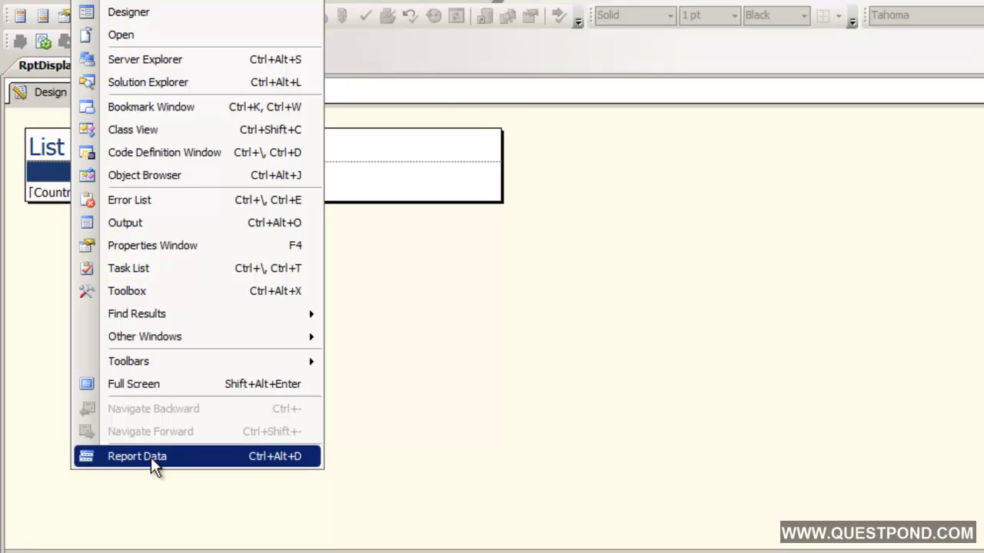
{"action": "left_click", "coordinate": [150, 457]}
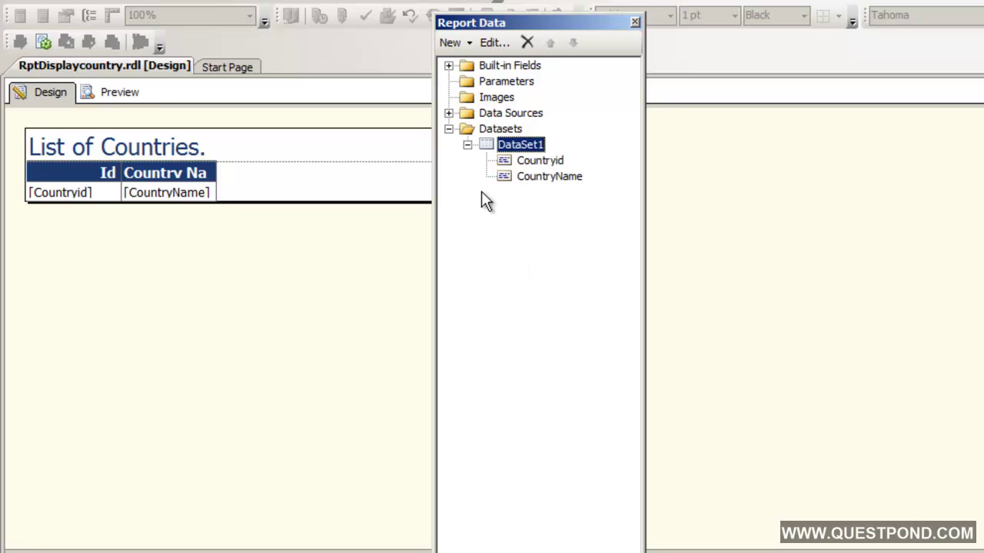
{"action": "left_click", "coordinate": [449, 129]}
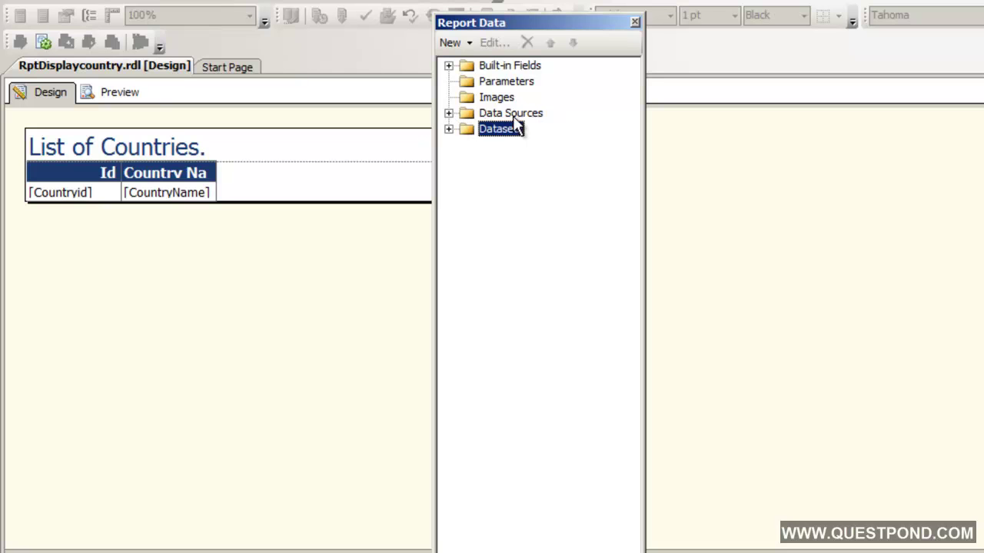
{"action": "left_click", "coordinate": [449, 129]}
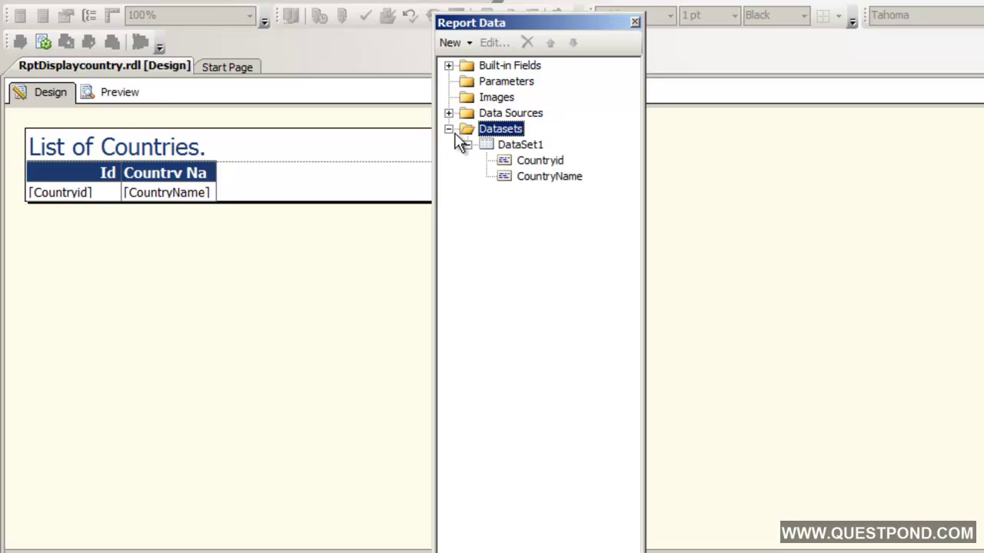
{"action": "left_click", "coordinate": [531, 146]}
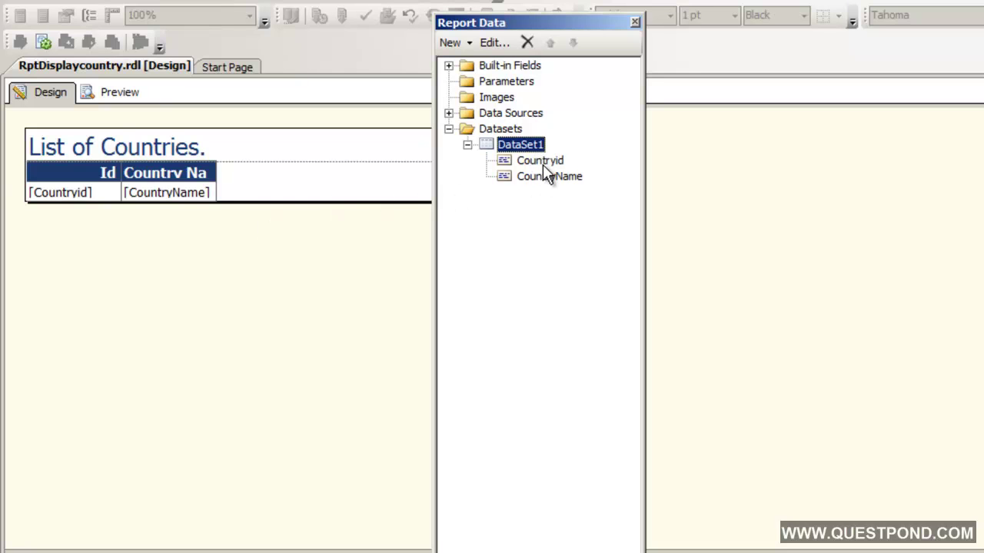
{"action": "left_click", "coordinate": [550, 176]}
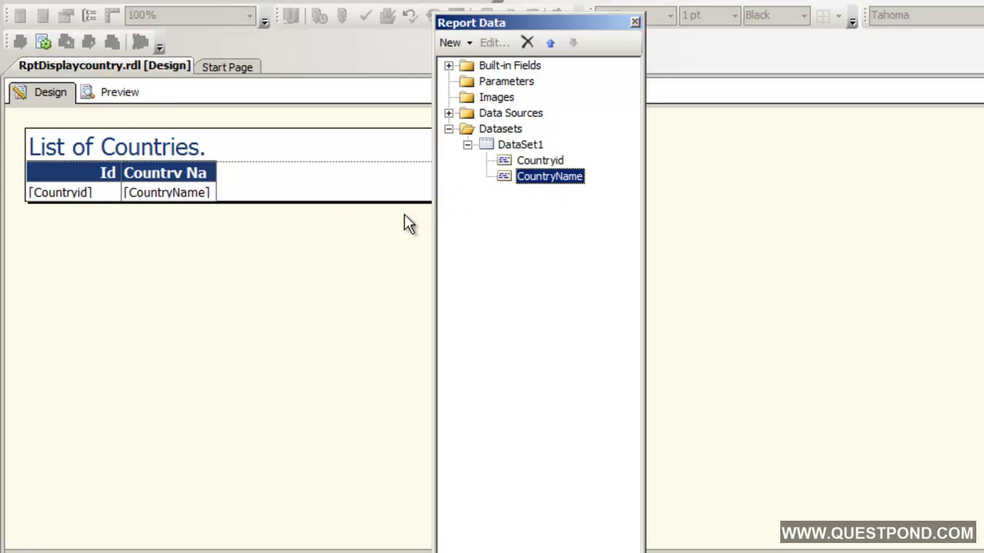
{"action": "left_click", "coordinate": [88, 196]}
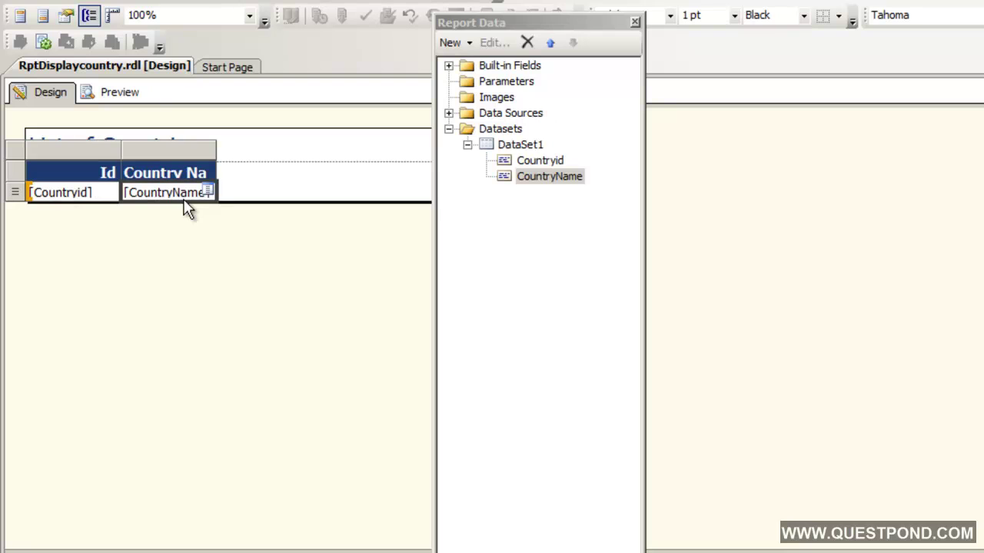
{"action": "right_click", "coordinate": [529, 149]}
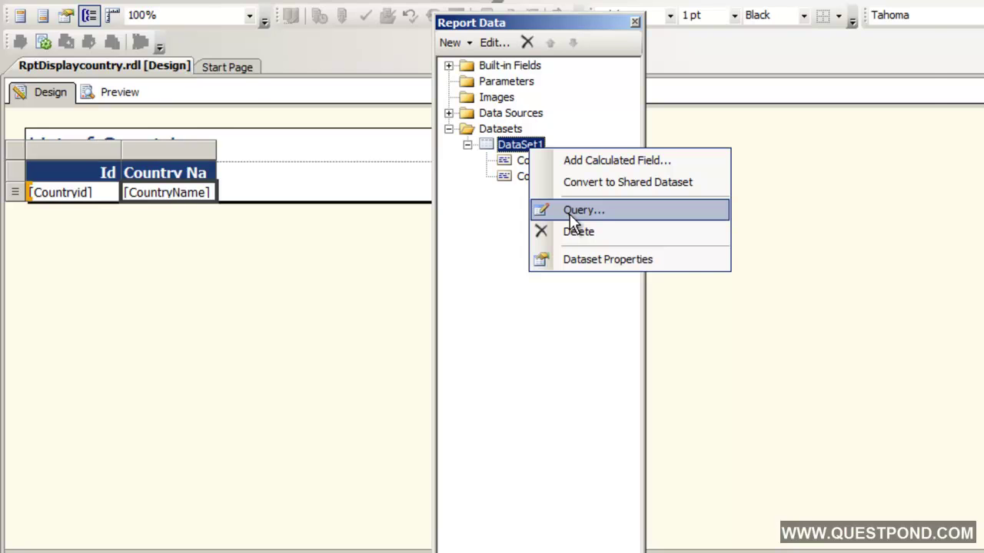
{"action": "left_click", "coordinate": [569, 214]}
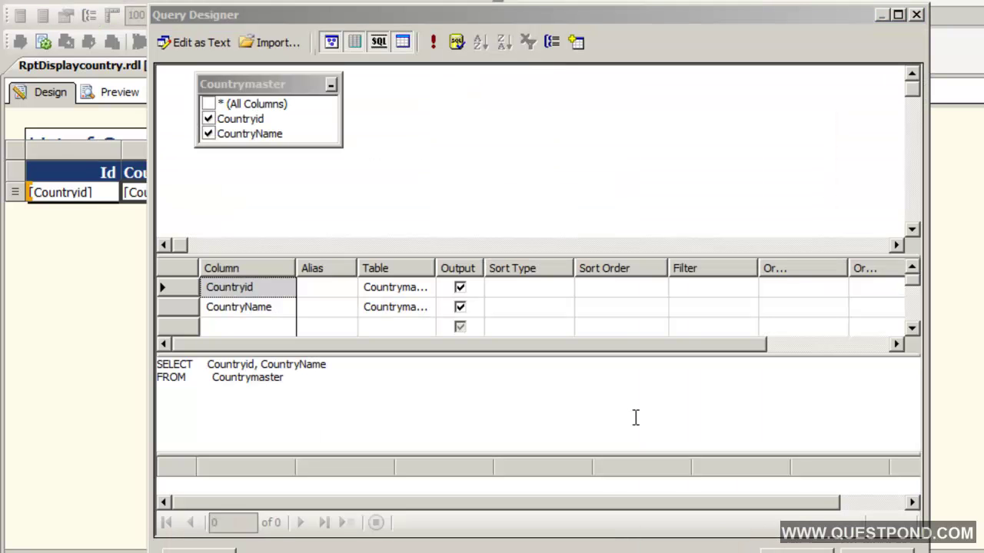
{"action": "left_click", "coordinate": [297, 380]}
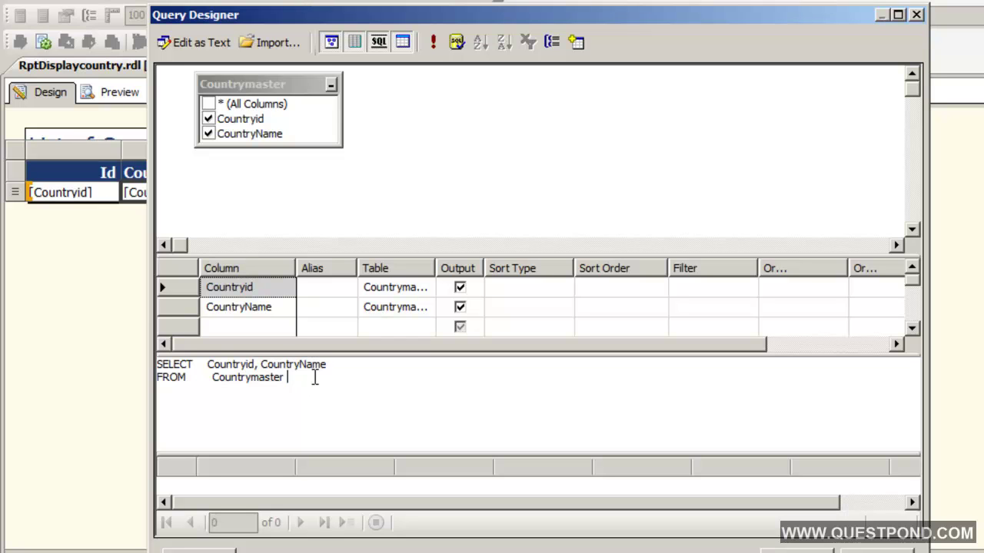
{"action": "type", "text": "where Coun"}
{"action": "type", "text": "tryName"}
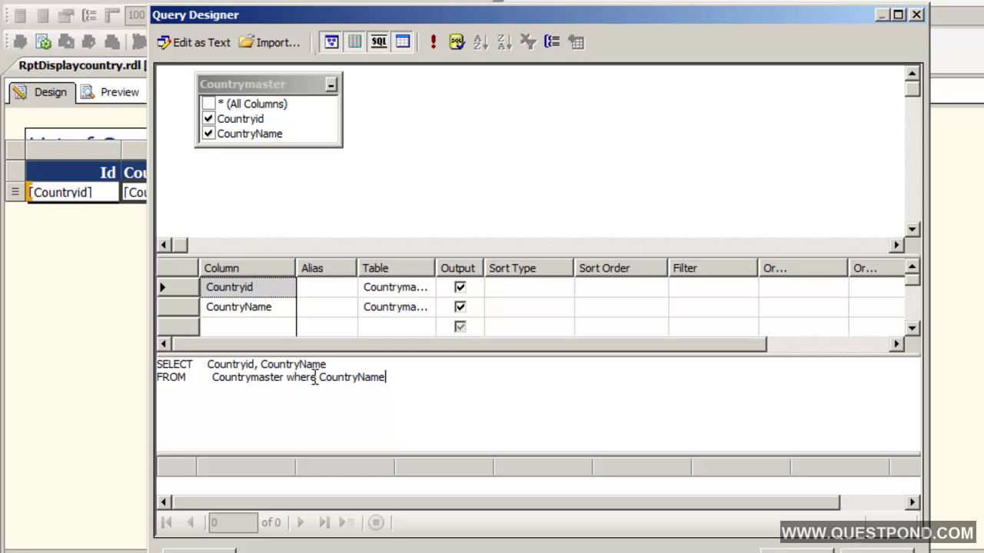
{"action": "type", "text": "=@Coun"}
{"action": "type", "text": "tryName"}
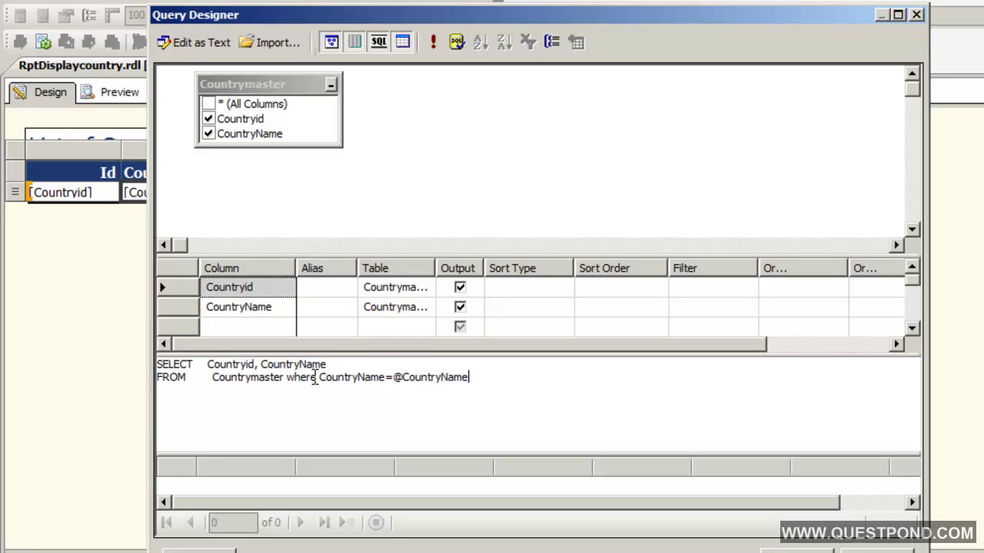
{"action": "double_click", "coordinate": [450, 377]}
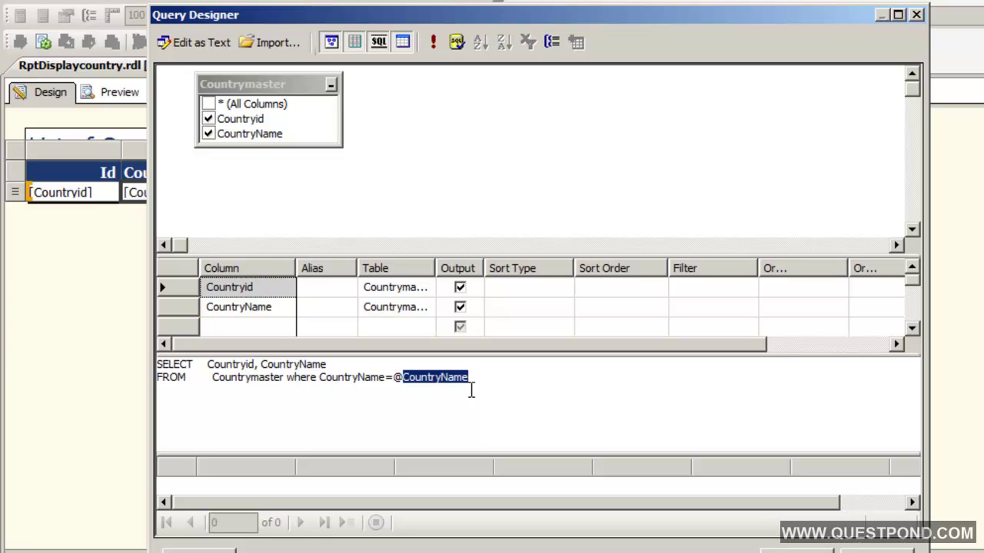
{"action": "left_click", "coordinate": [518, 397]}
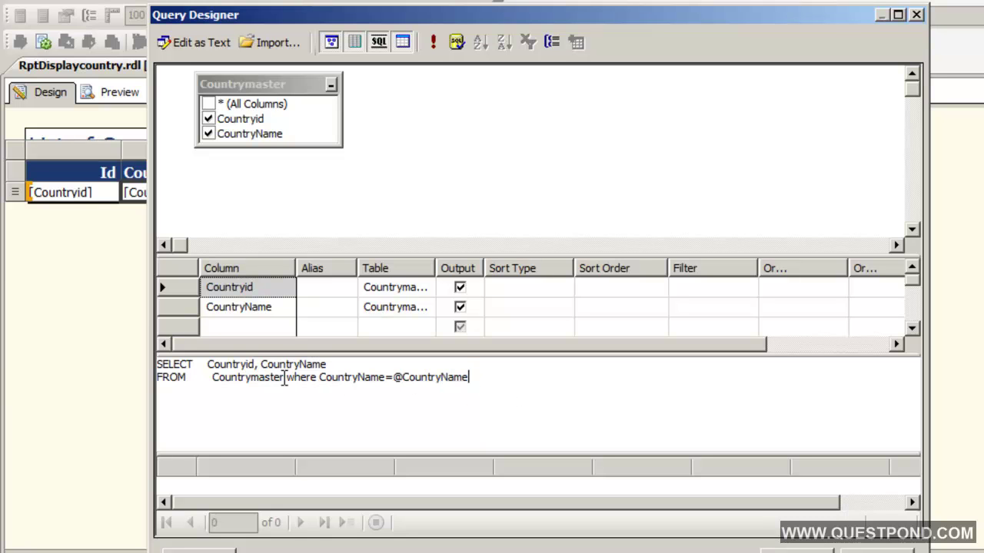
Step: Recheck the where clause's column and parameter names and confirm the filtered query
{"action": "left_click_drag", "start_coordinate": [284, 379], "coordinate": [473, 375]}
{"action": "key", "text": "ctrl+c"}
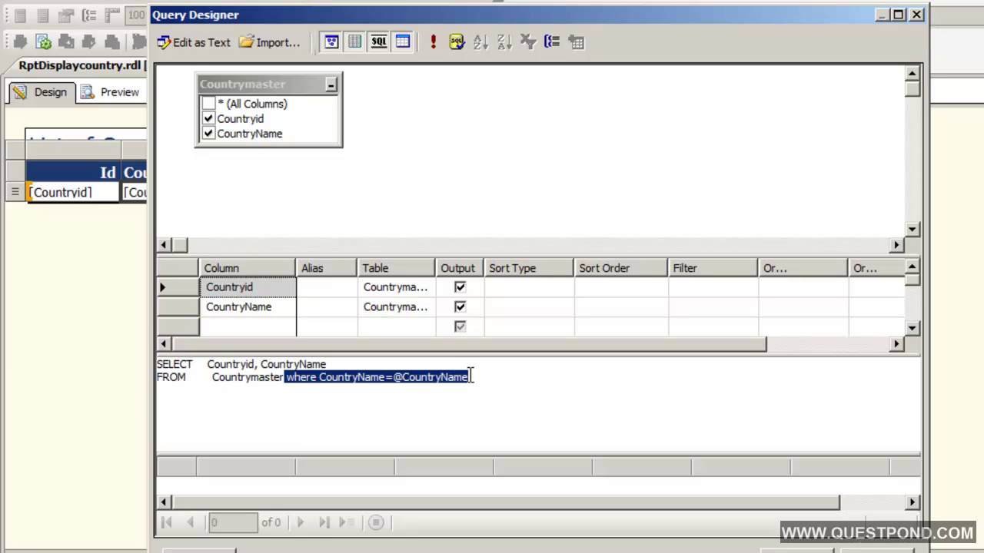
{"action": "key", "text": "Delete"}
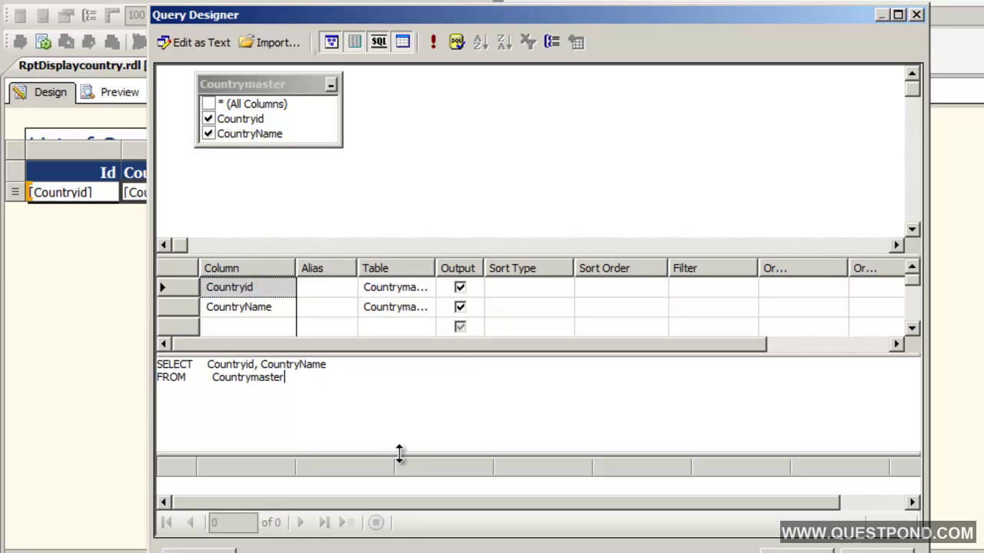
{"action": "key", "text": "ctrl+v"}
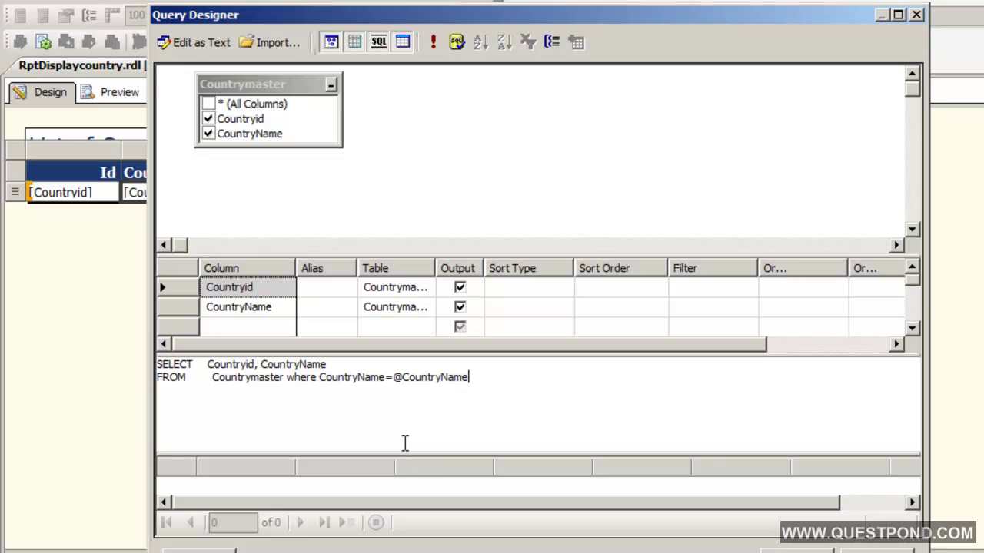
{"action": "double_click", "coordinate": [300, 377]}
{"action": "double_click", "coordinate": [352, 378]}
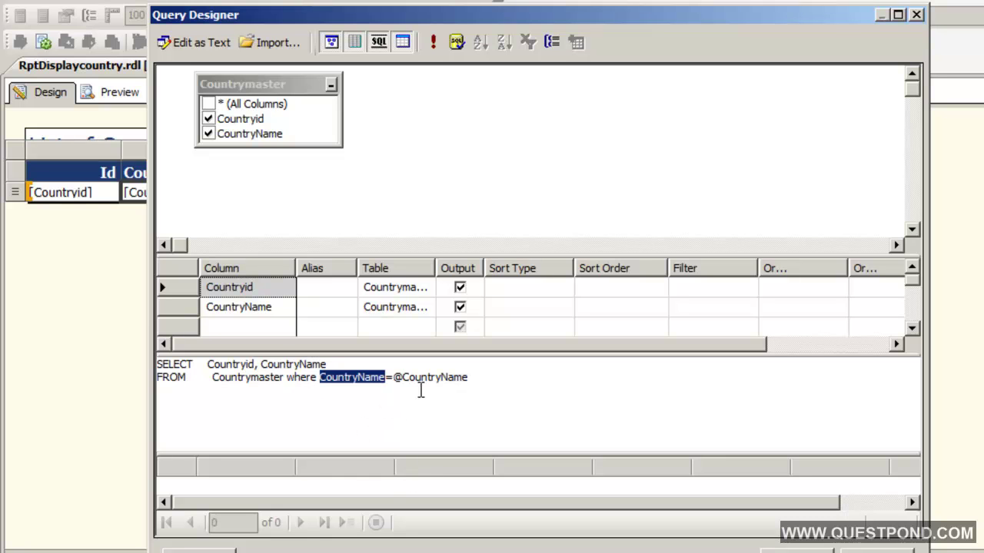
{"action": "left_click", "coordinate": [438, 378]}
{"action": "double_click", "coordinate": [437, 378]}
{"action": "left_click", "coordinate": [482, 402]}
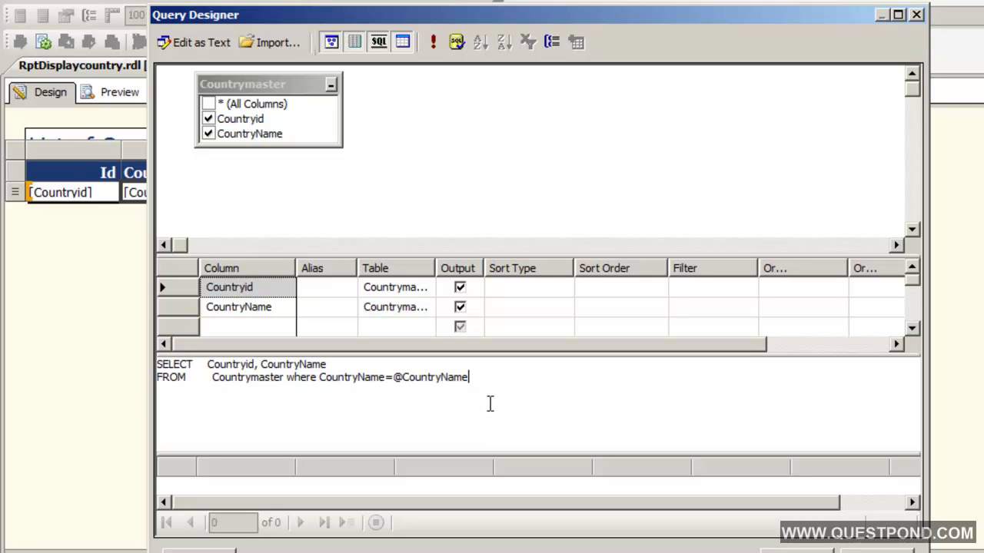
{"action": "left_click", "coordinate": [796, 550]}
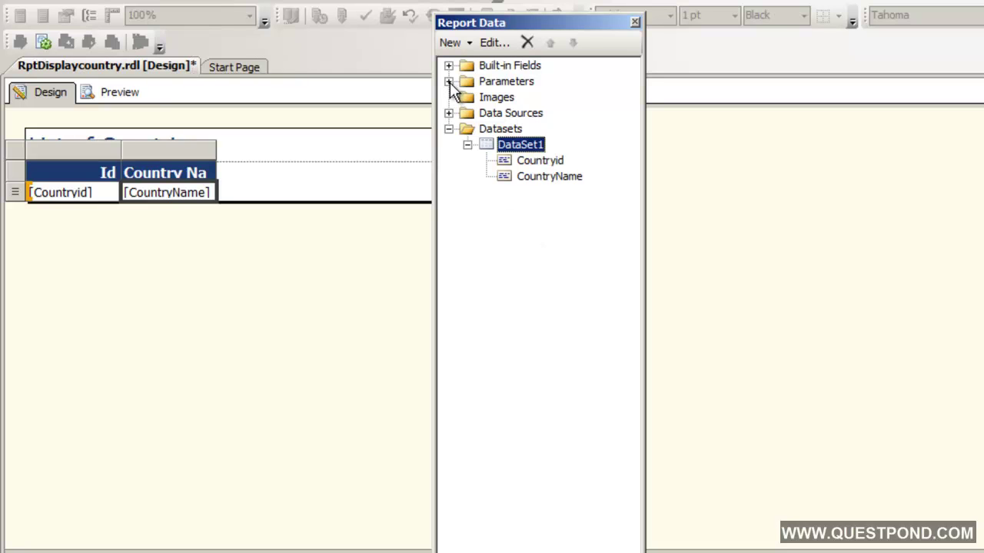
Step: Check the new CountryName parameter, close Report Data, save, and dismiss the memory errors
{"action": "left_click", "coordinate": [449, 82]}
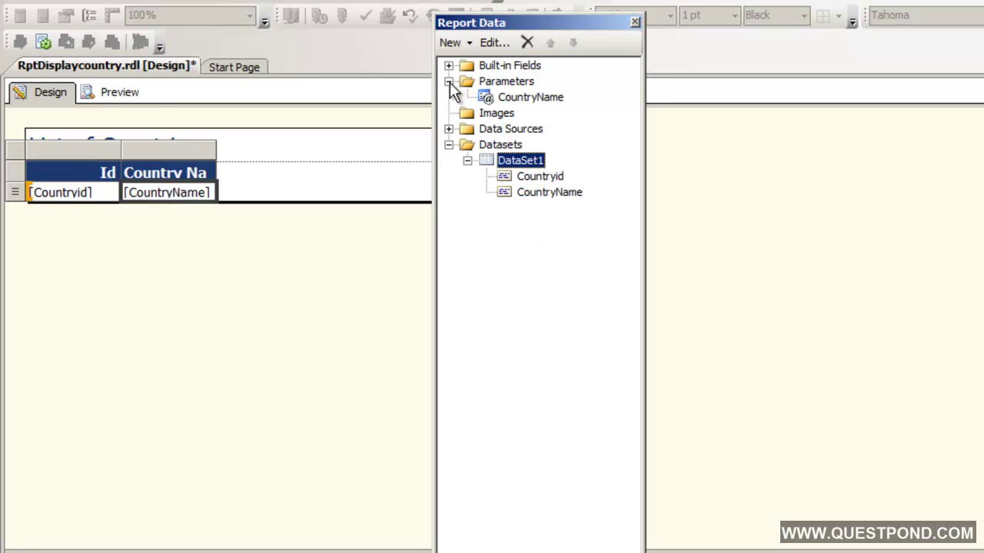
{"action": "left_click", "coordinate": [536, 98]}
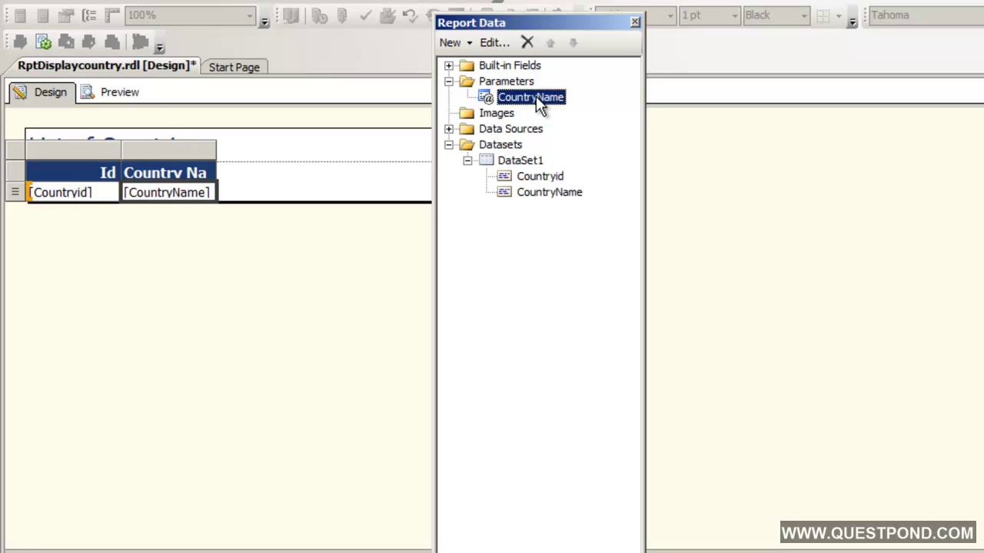
{"action": "left_click", "coordinate": [635, 23]}
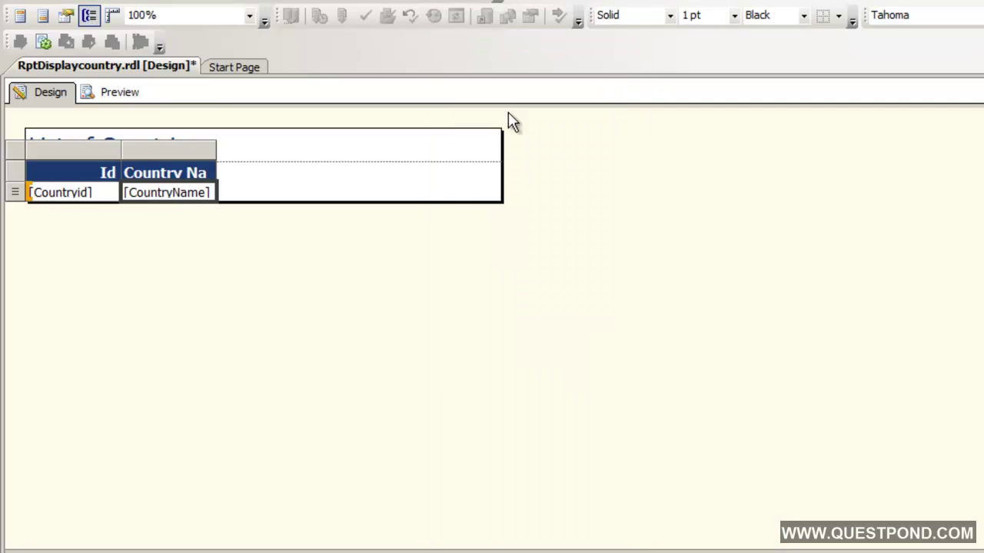
{"action": "left_click", "coordinate": [61, 5]}
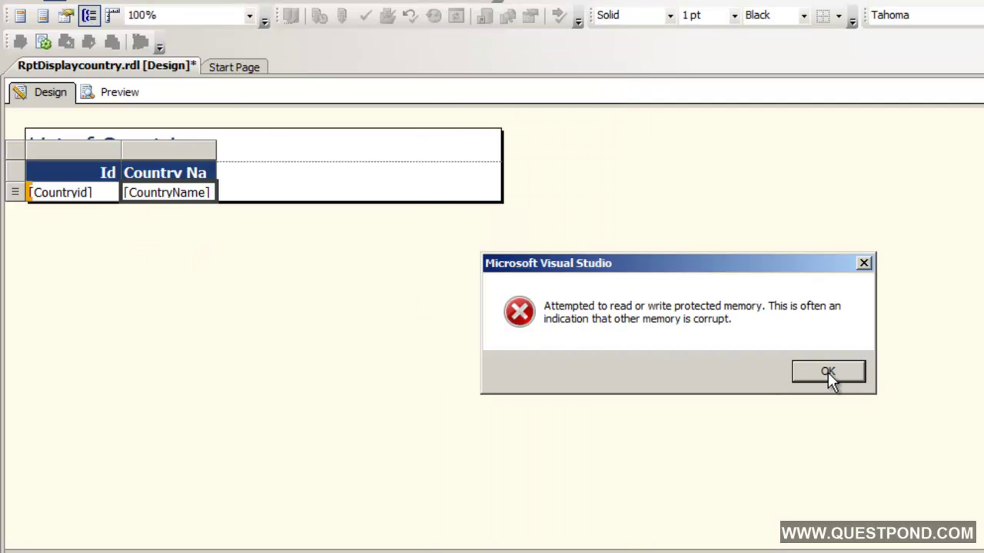
{"action": "left_click", "coordinate": [828, 374]}
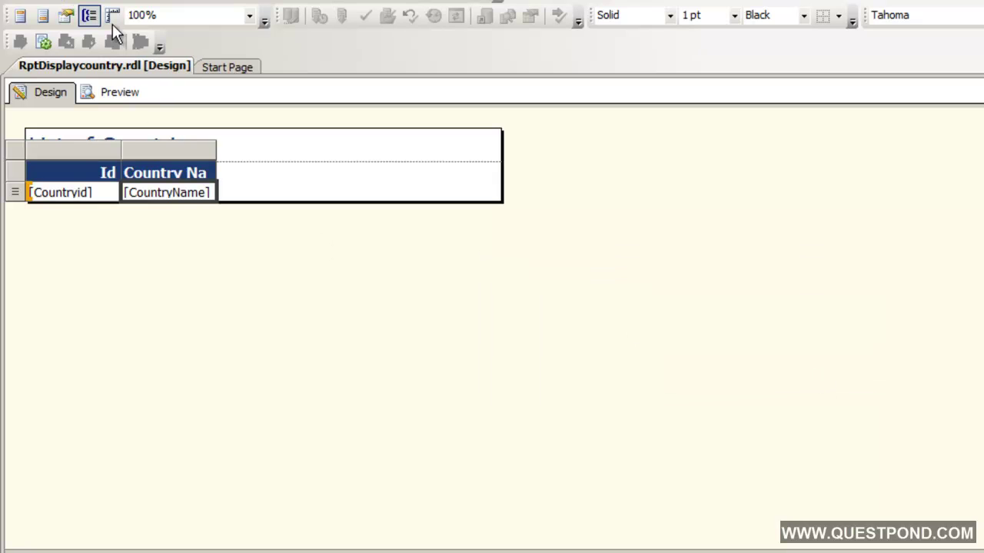
{"action": "left_click", "coordinate": [58, 4]}
{"action": "left_click", "coordinate": [803, 369]}
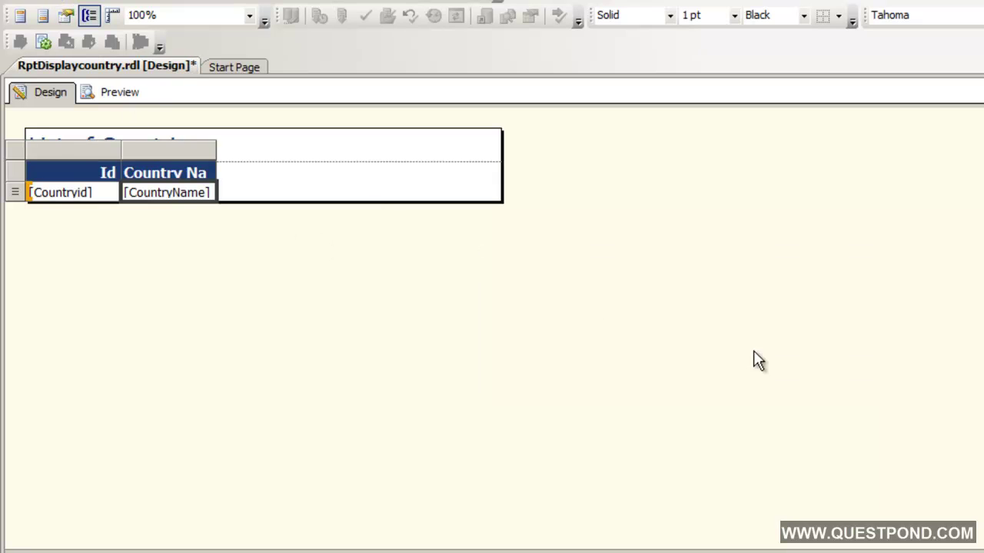
Step: Preview the country report and run it for Country Name IND
{"action": "left_click", "coordinate": [131, 95]}
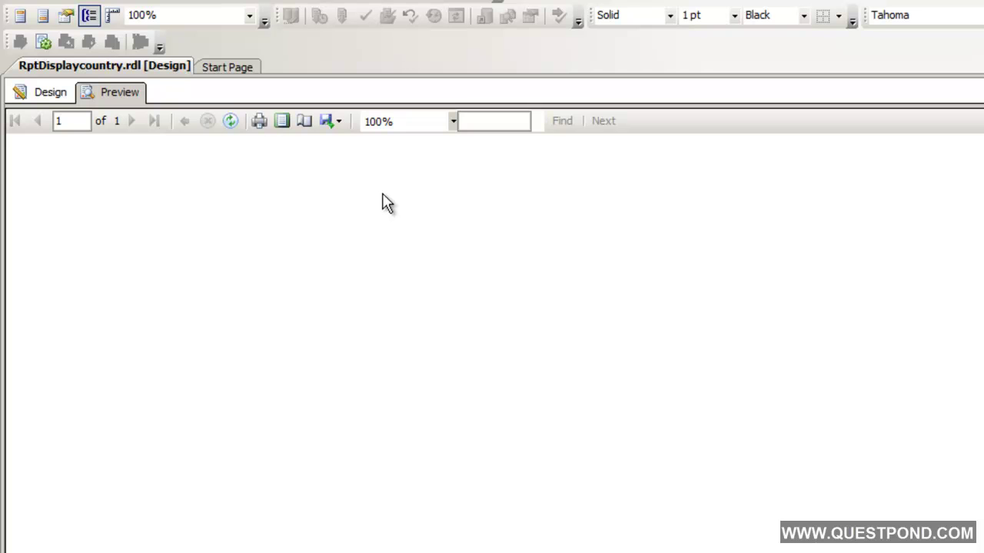
{"action": "left_click", "coordinate": [54, 95]}
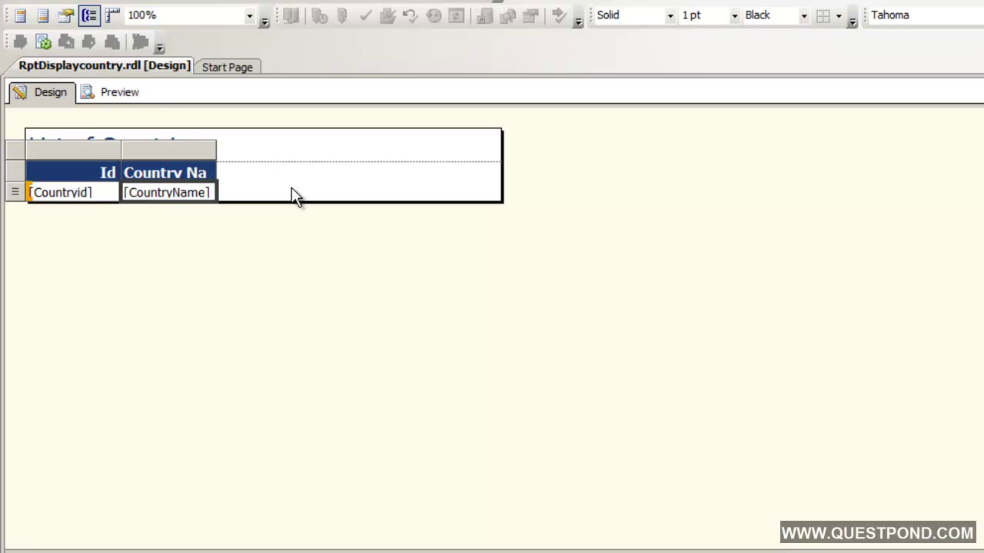
{"action": "left_click", "coordinate": [123, 96]}
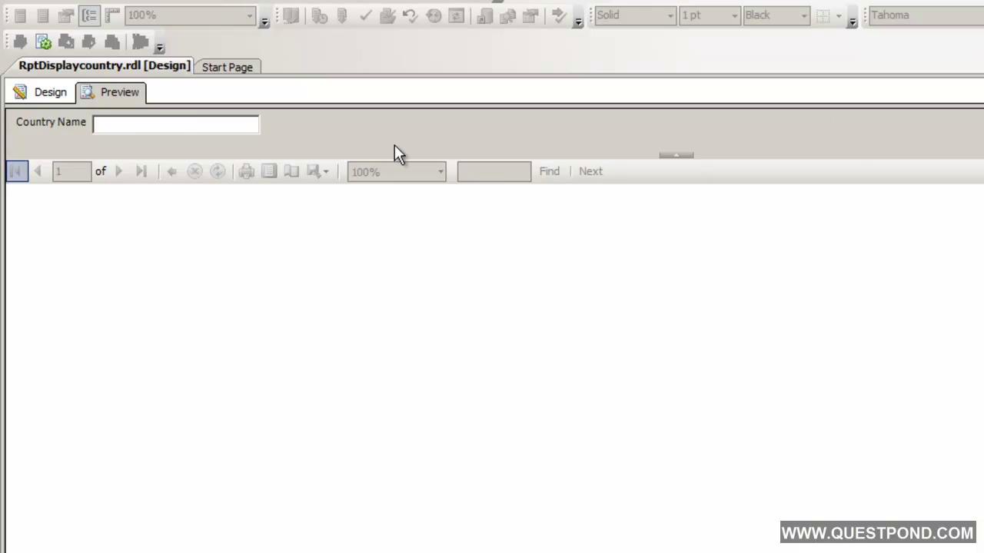
{"action": "left_click", "coordinate": [175, 127]}
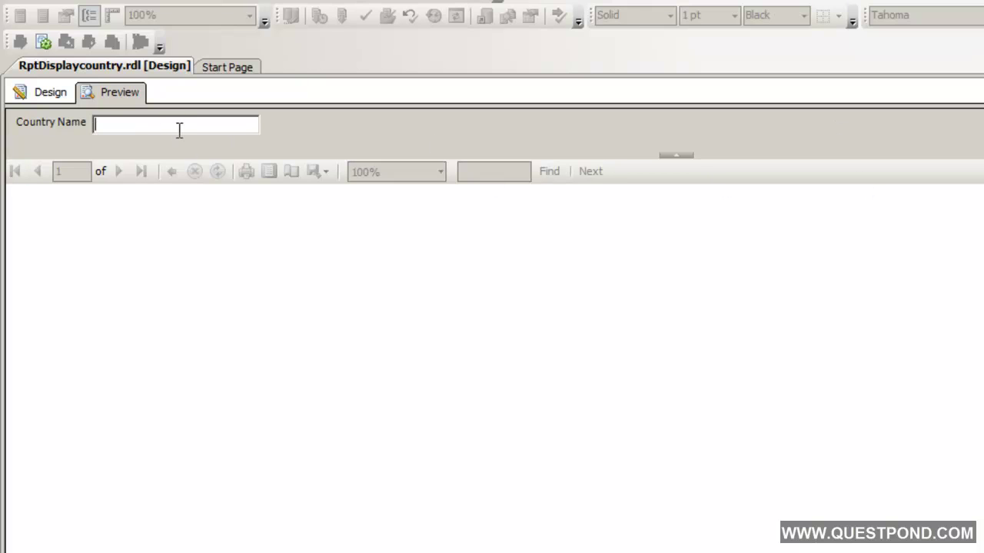
{"action": "type", "text": "IND"}
{"action": "key", "text": "Return"}
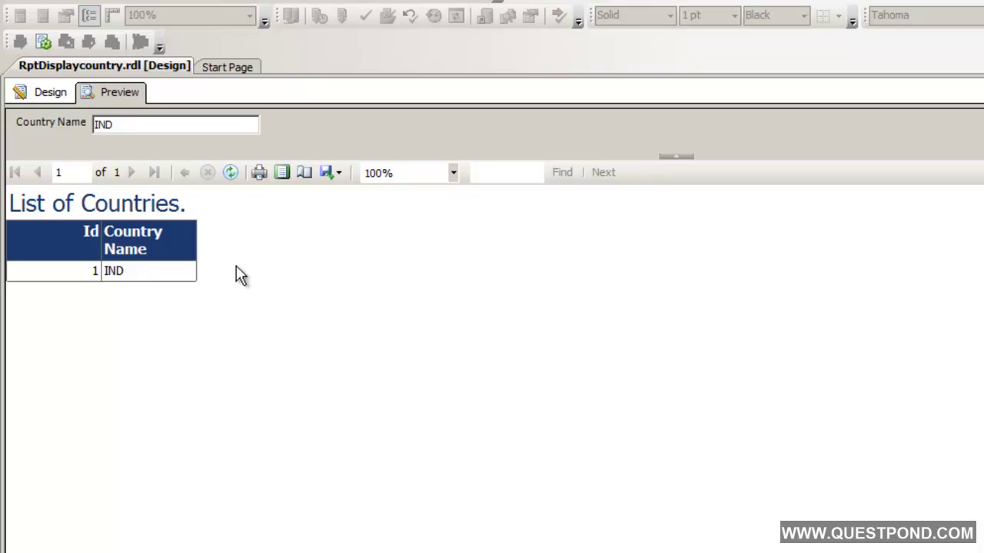
Step: Rerun the report for USA, then return to the design layout
{"action": "double_click", "coordinate": [105, 123]}
{"action": "type", "text": "USA"}
{"action": "key", "text": "Return"}
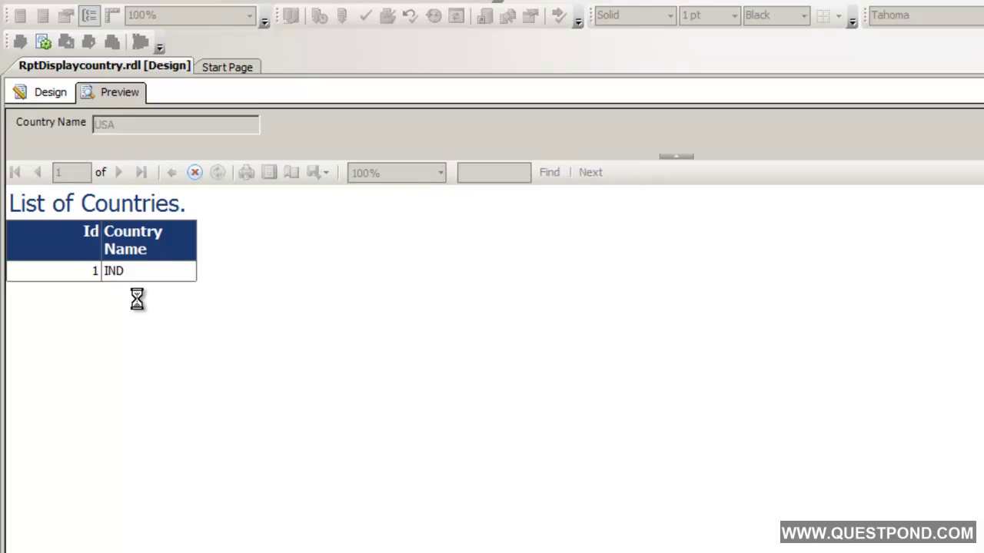
{"action": "left_click", "coordinate": [43, 92]}
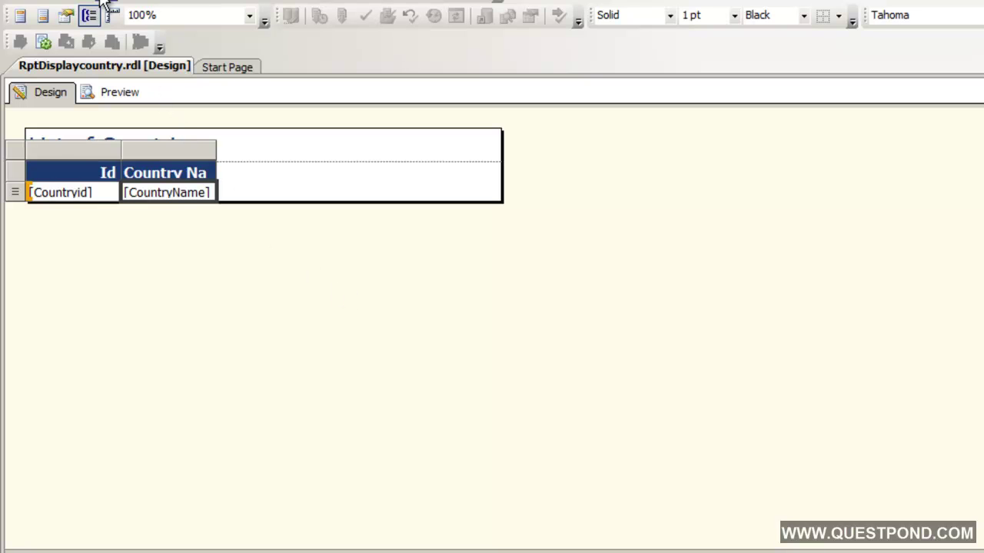
{"action": "key", "text": "alt+v"}
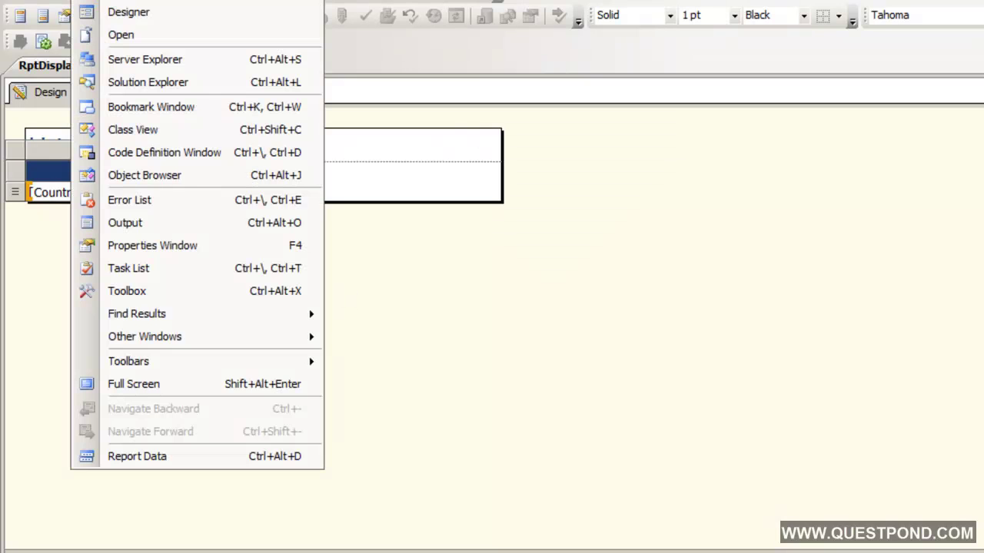
{"action": "left_click", "coordinate": [172, 459]}
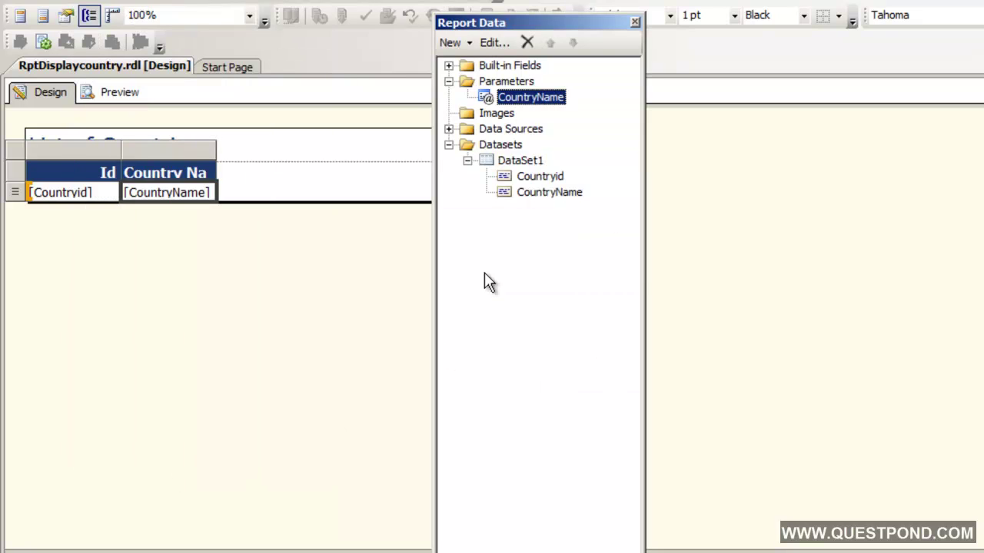
{"action": "right_click", "coordinate": [527, 164]}
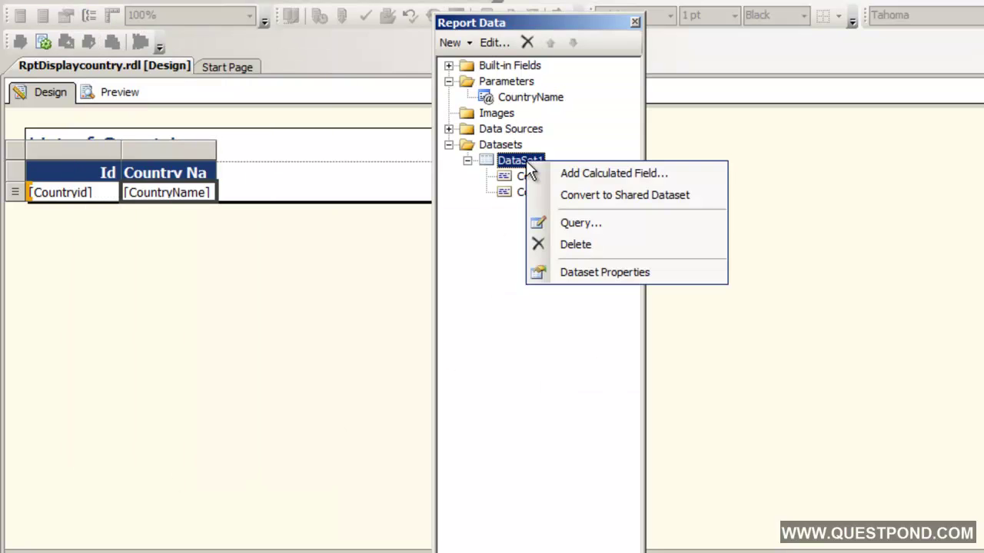
{"action": "left_click", "coordinate": [578, 225]}
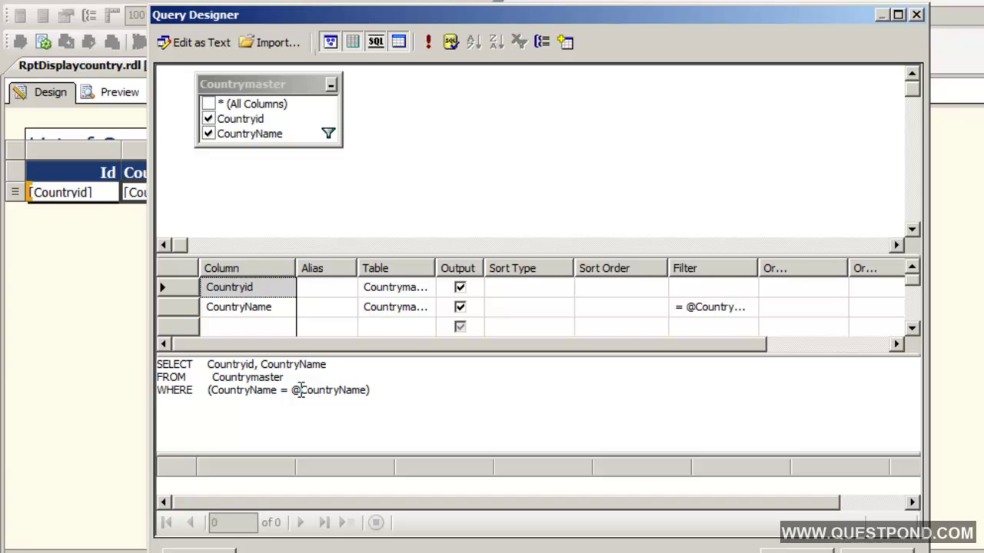
{"action": "left_click_drag", "start_coordinate": [291, 390], "coordinate": [369, 391]}
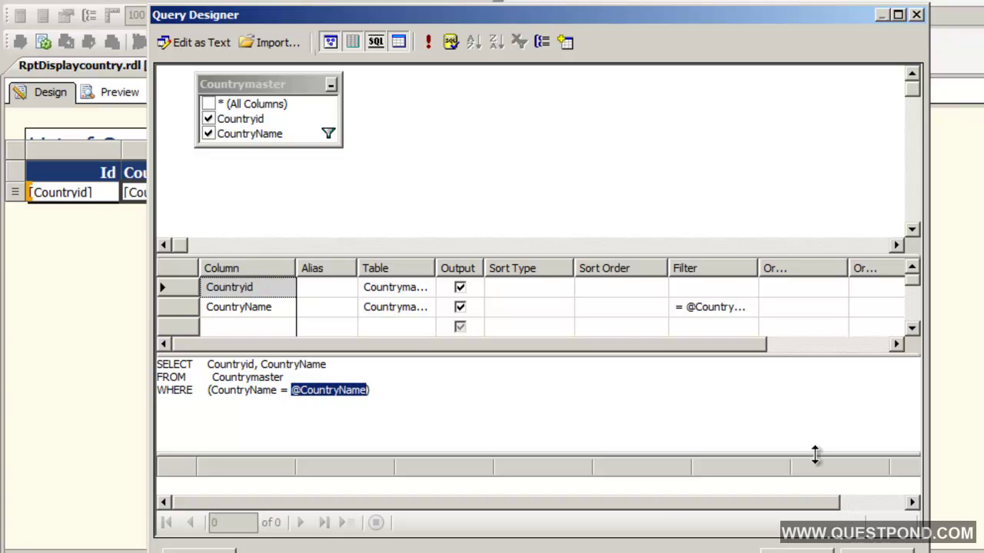
{"action": "left_click", "coordinate": [814, 546]}
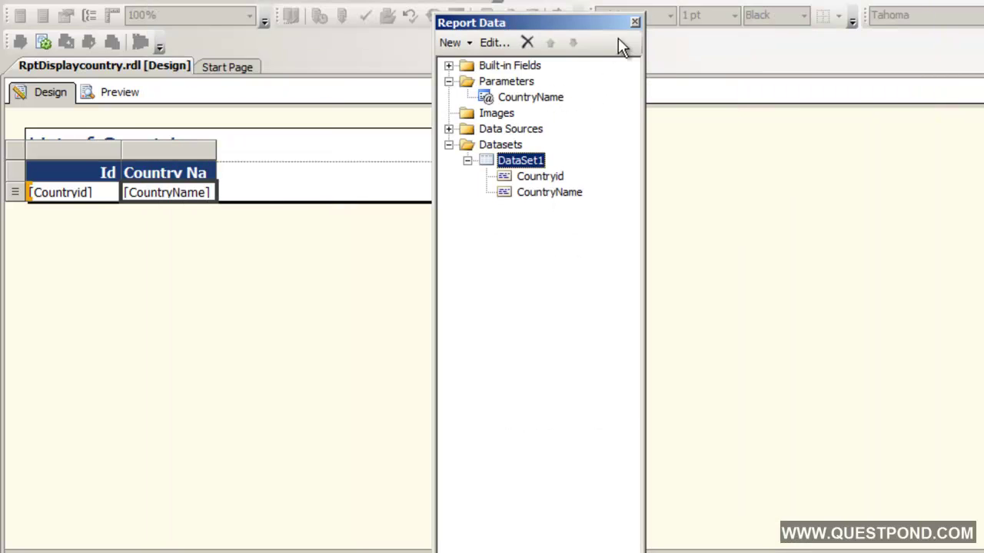
{"action": "left_click", "coordinate": [635, 22]}
{"action": "left_click", "coordinate": [142, 94]}
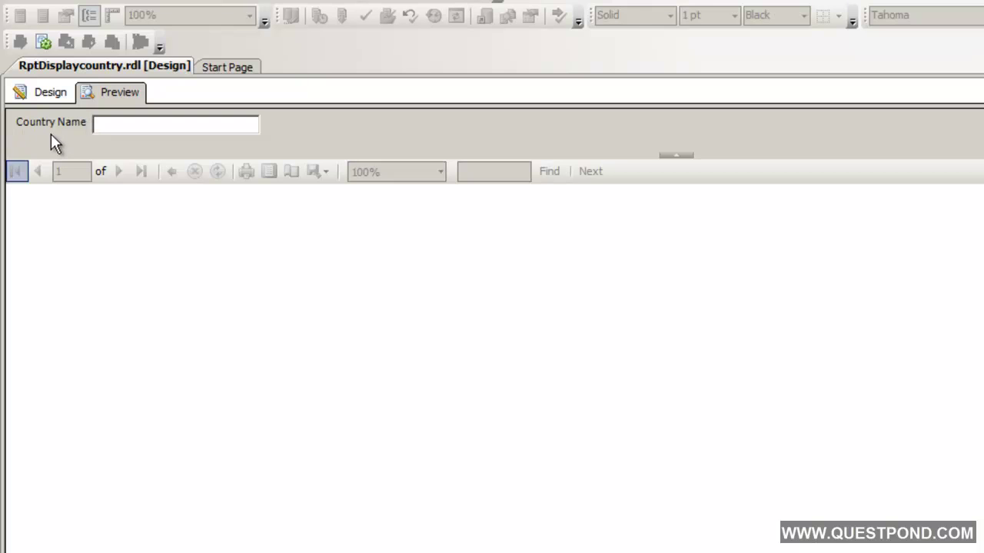
Step: In design view, open the CountryName parameter's properties from Report Data
{"action": "left_click", "coordinate": [54, 96]}
{"action": "left_click", "coordinate": [114, 3]}
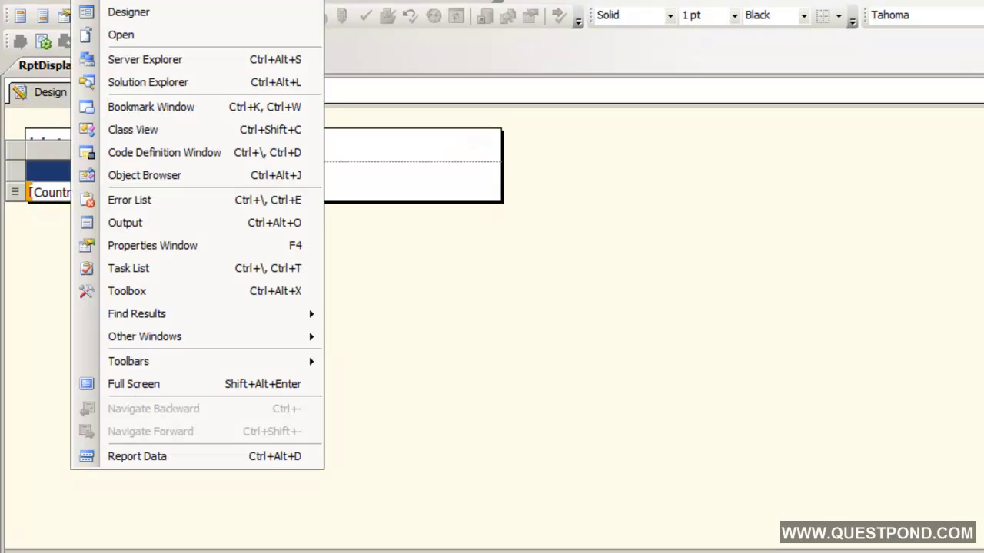
{"action": "left_click", "coordinate": [205, 460]}
{"action": "right_click", "coordinate": [522, 97]}
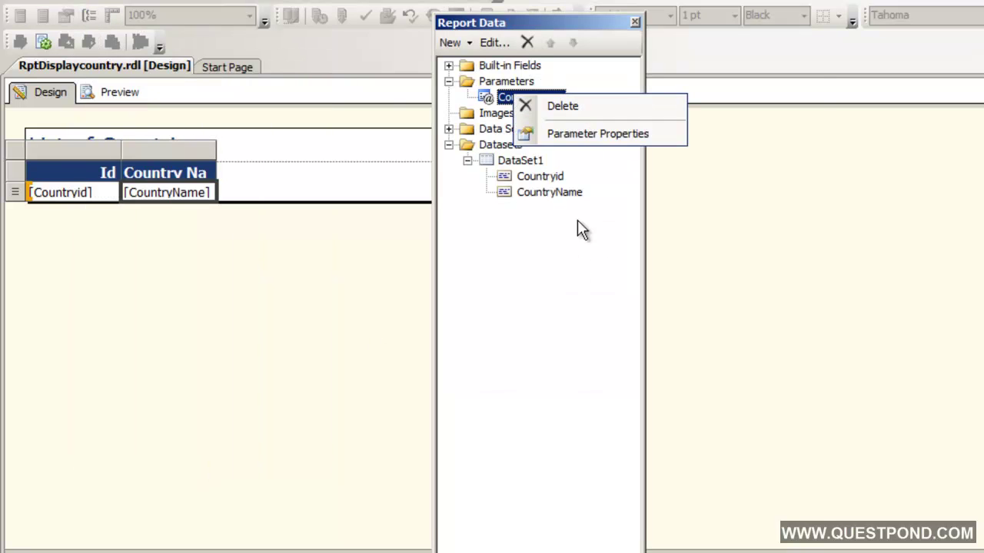
{"action": "key", "text": "Down"}
{"action": "key", "text": "Down"}
{"action": "key", "text": "Return"}
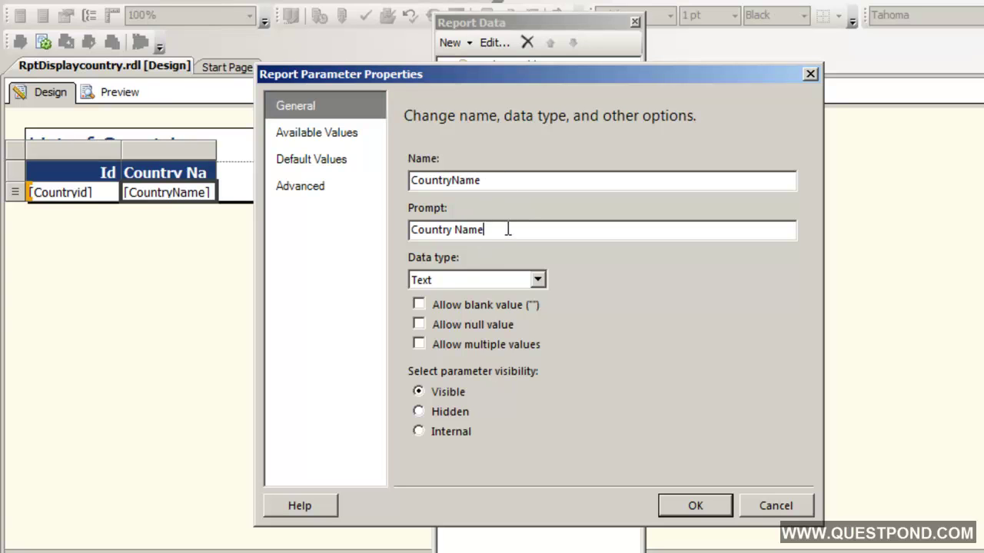
Step: Replace the prompt text with 'Search By Country Name', fixing typos along the way
{"action": "left_click_drag", "start_coordinate": [508, 229], "coordinate": [280, 229]}
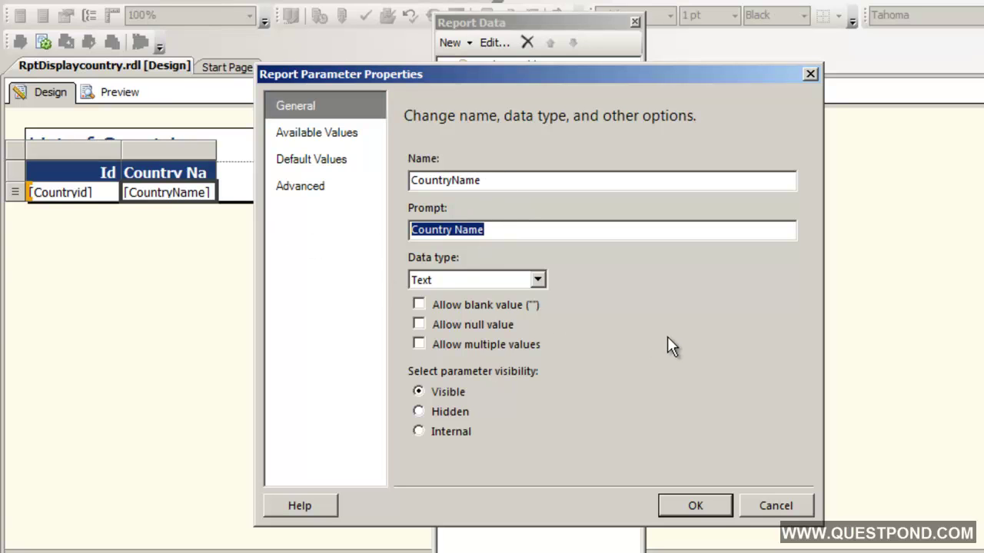
{"action": "type", "text": "dl"}
{"action": "key", "text": "BackSpace"}
{"action": "key", "text": "BackSpace"}
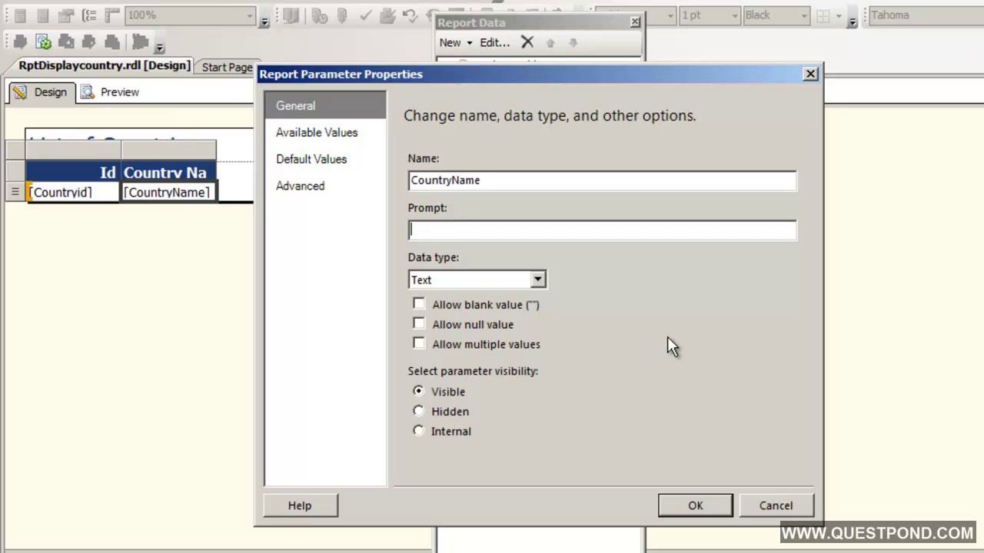
{"action": "type", "text": "Searcg"}
{"action": "key", "text": "BackSpace"}
{"action": "type", "text": "h By"}
{"action": "type", "text": " Country N"}
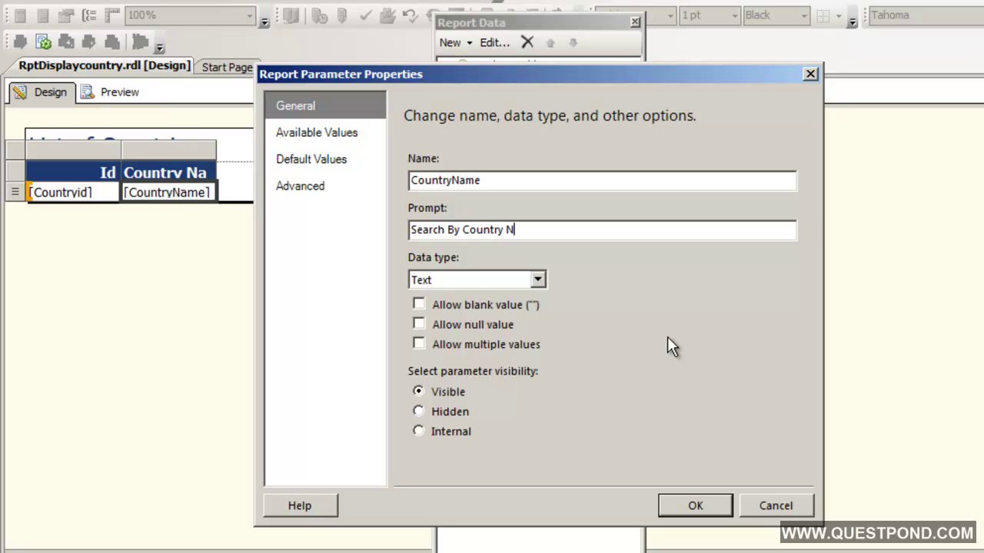
{"action": "type", "text": "anme"}
{"action": "key", "text": "BackSpace"}
{"action": "key", "text": "BackSpace"}
{"action": "type", "text": "me"}
Step: Confirm the new prompt, preview the report, dismiss the memory error, and hide Report Data
{"action": "left_click", "coordinate": [683, 504]}
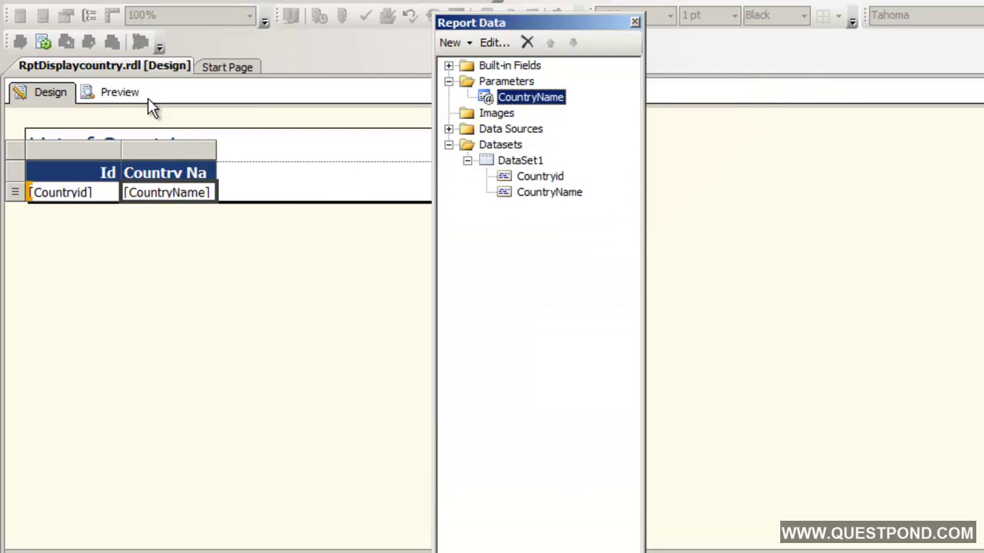
{"action": "left_click", "coordinate": [127, 94]}
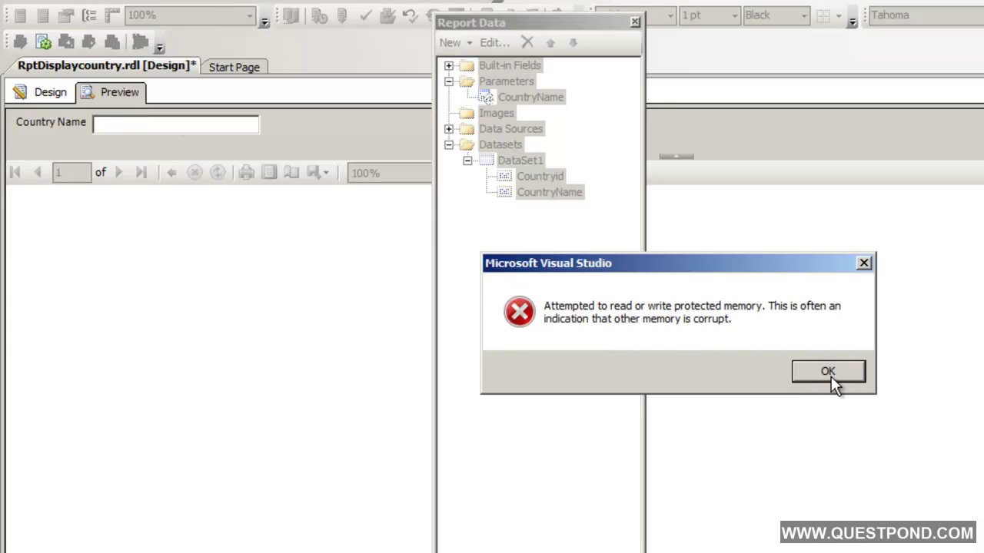
{"action": "left_click", "coordinate": [828, 372]}
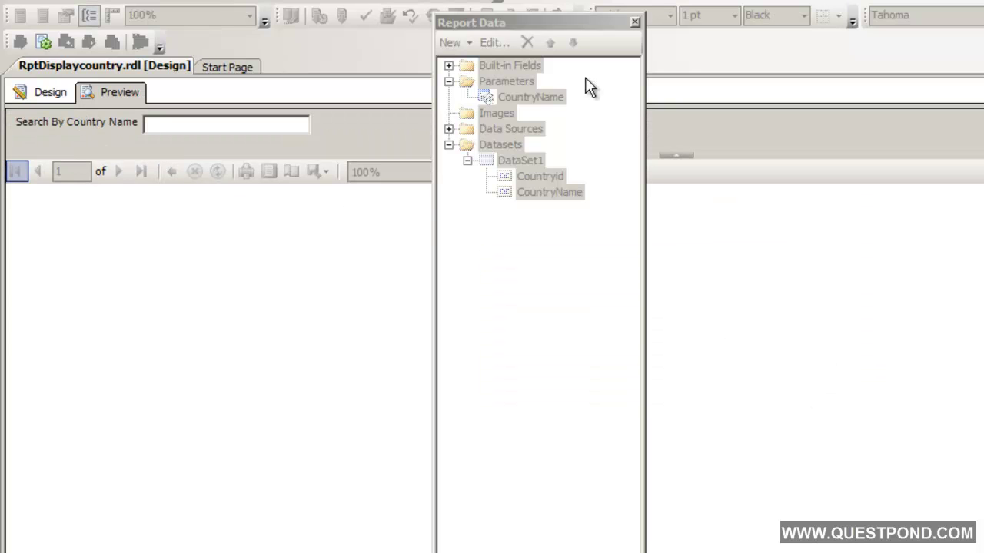
{"action": "left_click", "coordinate": [635, 22]}
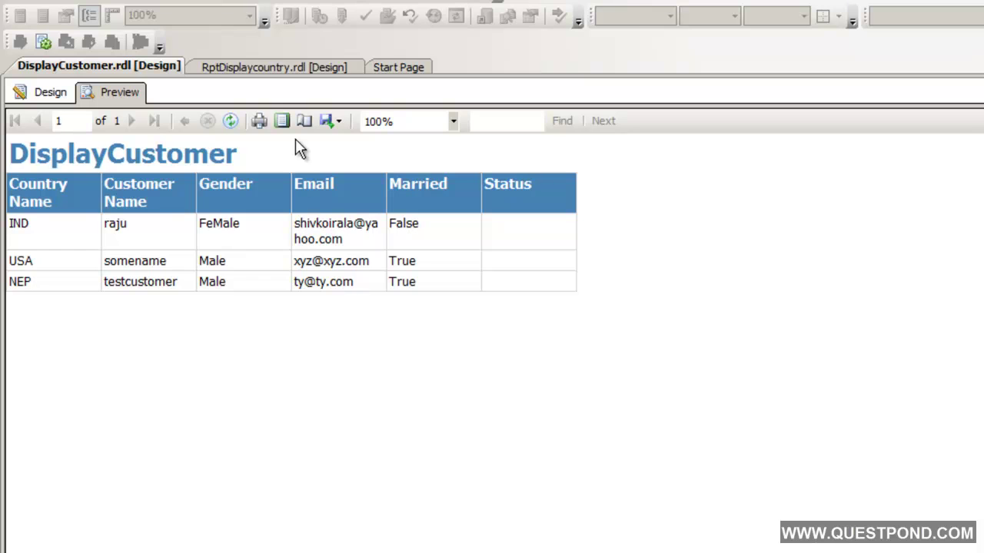
{"action": "left_click", "coordinate": [275, 67]}
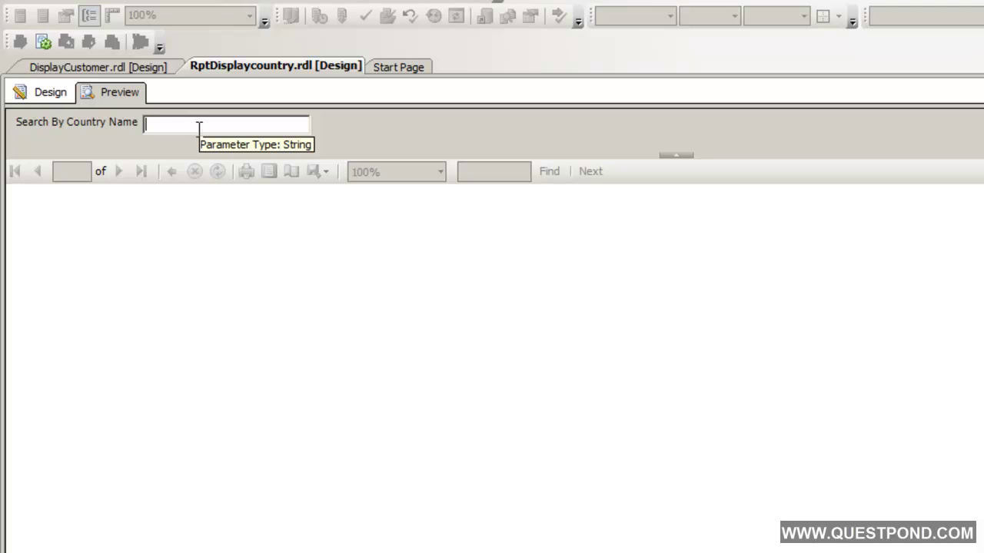
{"action": "left_click", "coordinate": [151, 67]}
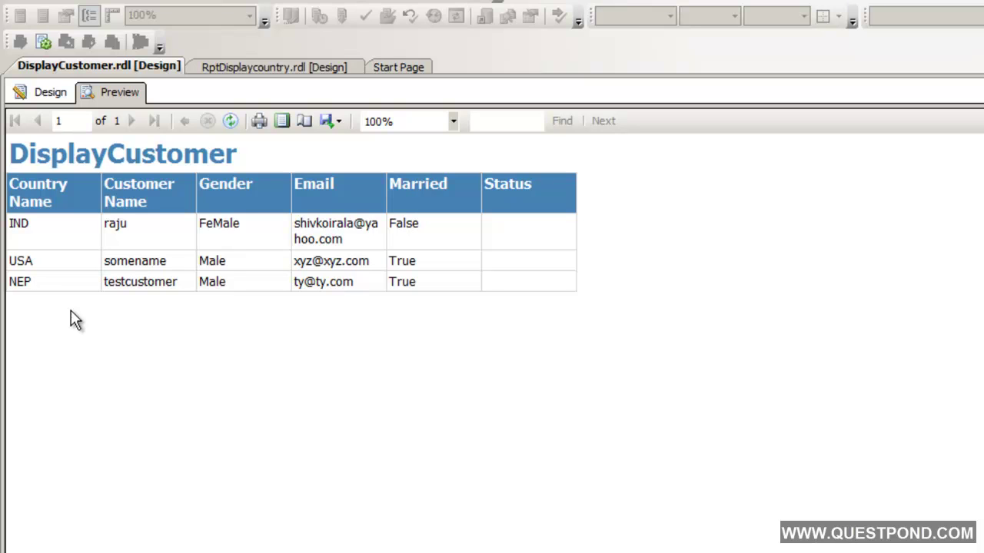
{"action": "left_click", "coordinate": [305, 67]}
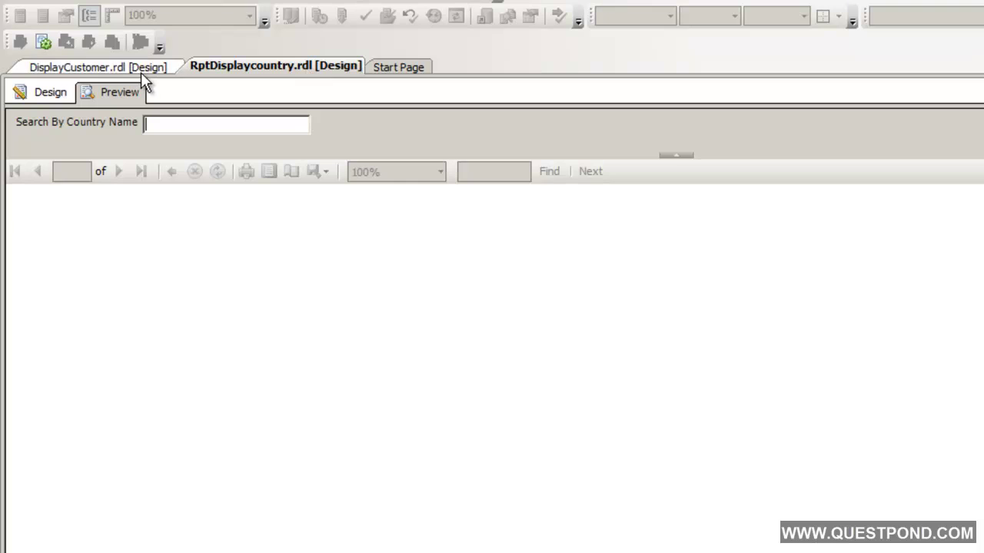
{"action": "left_click", "coordinate": [144, 65]}
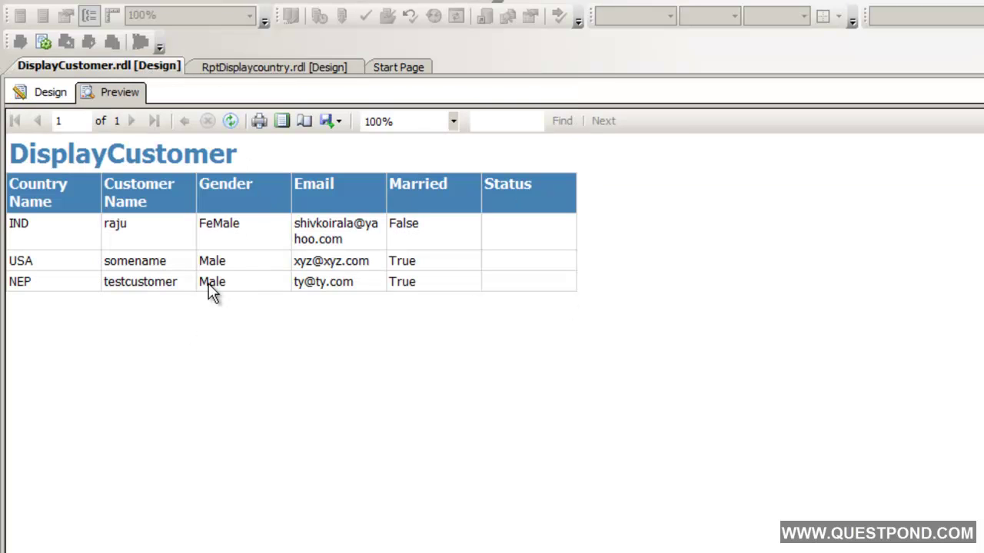
{"action": "left_click", "coordinate": [86, 1]}
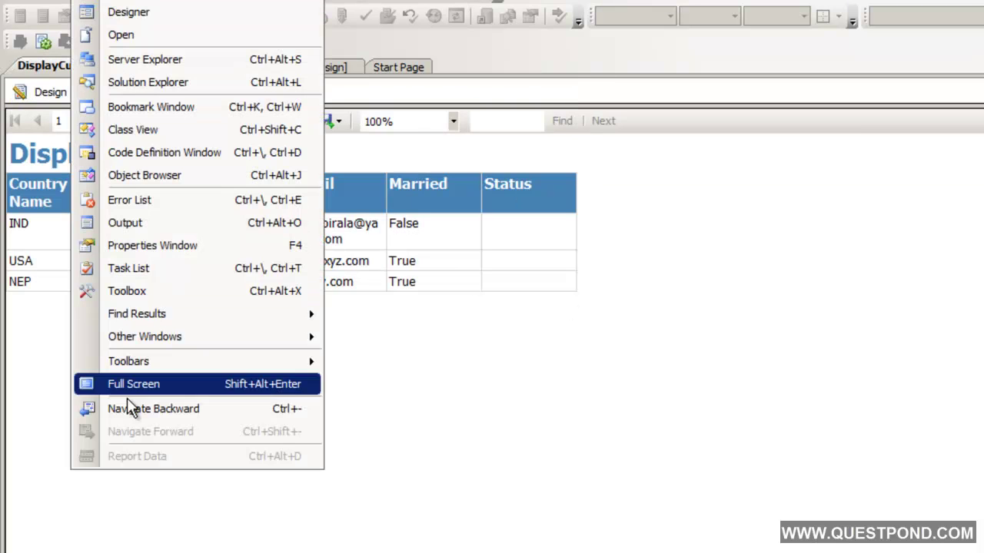
Step: Switch DisplayCustomer to design view and open DataSet1's query from Report Data
{"action": "left_click", "coordinate": [479, 407]}
{"action": "left_click", "coordinate": [54, 94]}
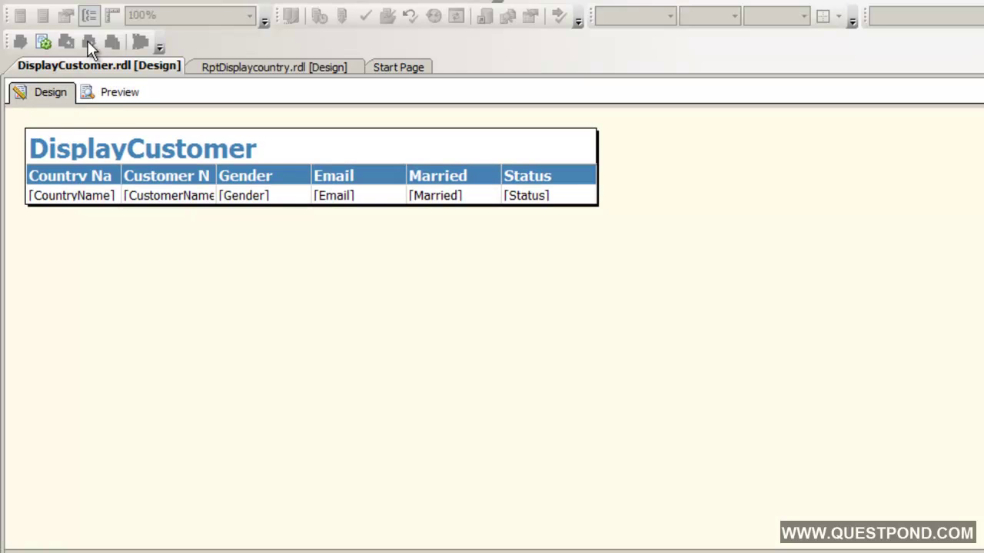
{"action": "left_click", "coordinate": [86, 2]}
{"action": "left_click", "coordinate": [154, 456]}
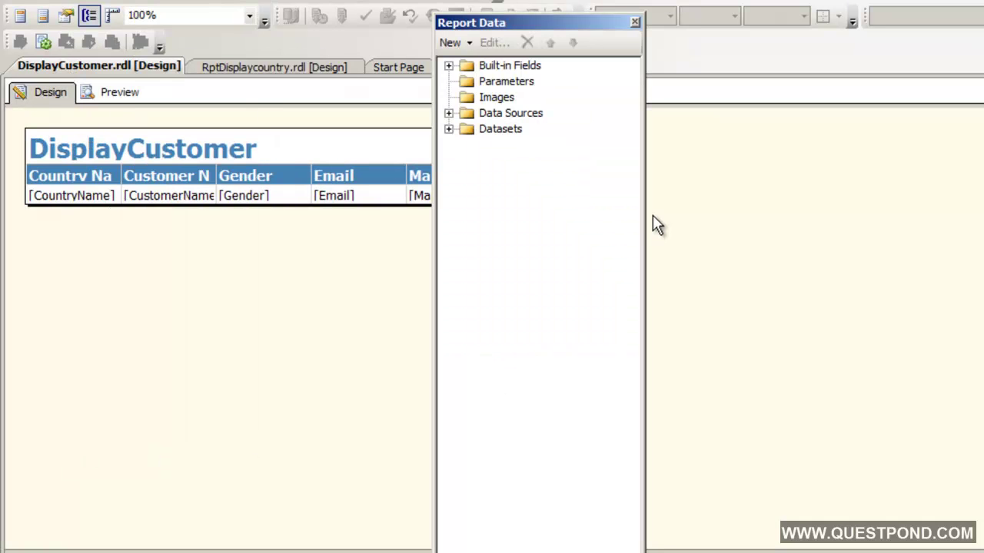
{"action": "left_click", "coordinate": [448, 129]}
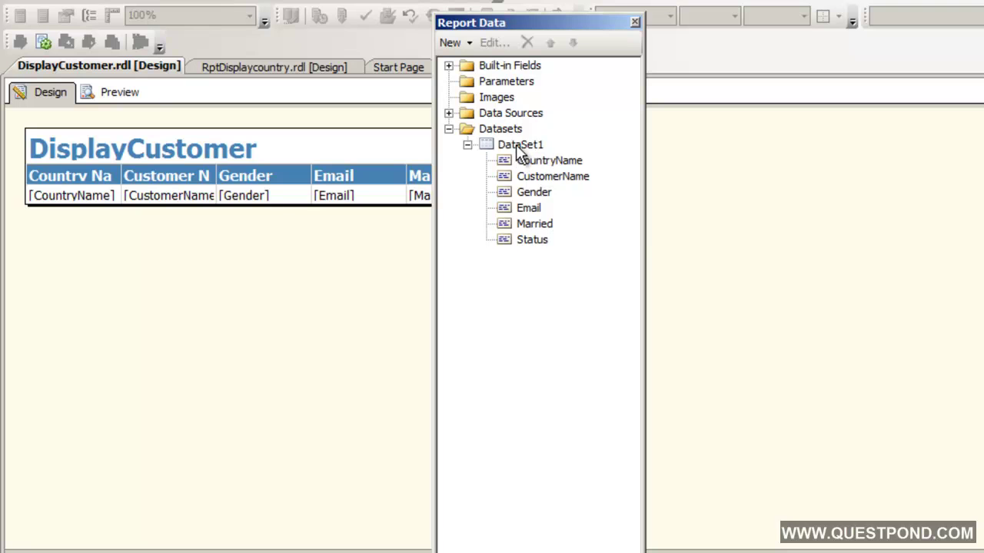
{"action": "right_click", "coordinate": [519, 145]}
{"action": "left_click", "coordinate": [573, 209]}
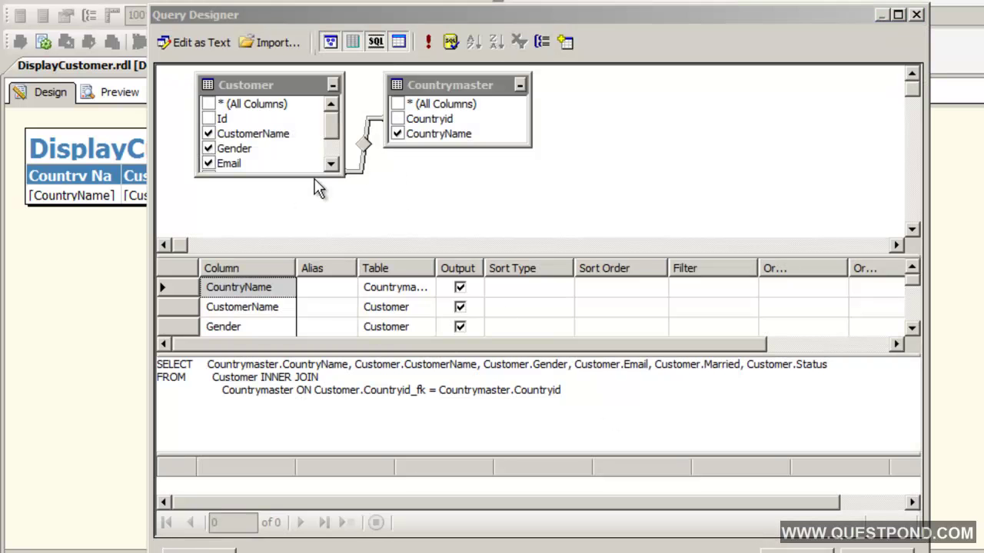
{"action": "left_click_drag", "start_coordinate": [335, 176], "coordinate": [355, 210]}
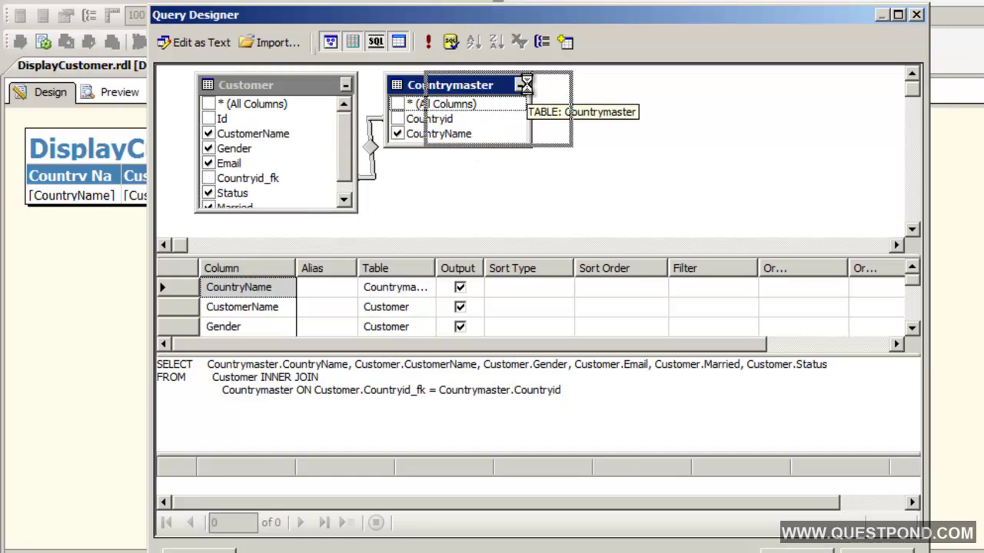
{"action": "left_click_drag", "start_coordinate": [487, 92], "coordinate": [528, 92]}
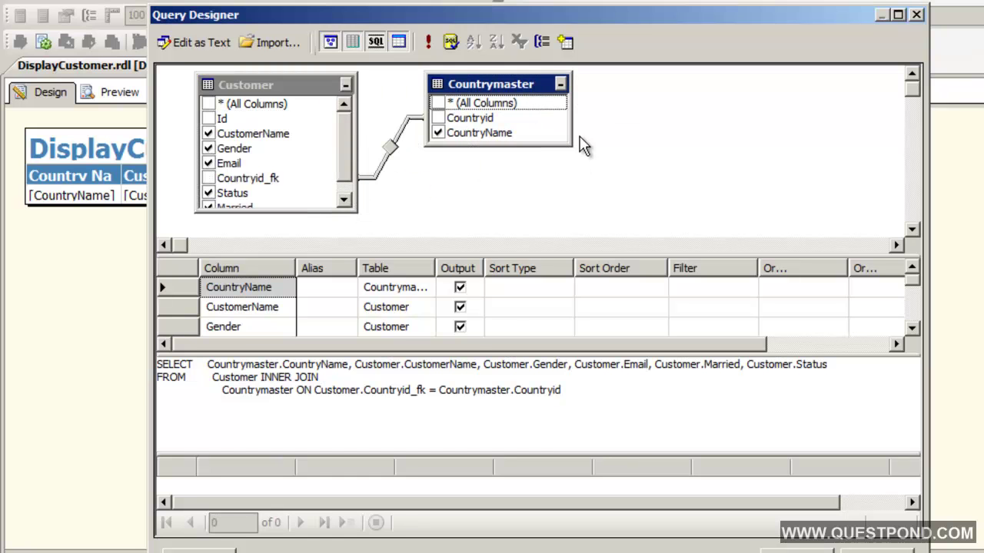
{"action": "left_click", "coordinate": [582, 393]}
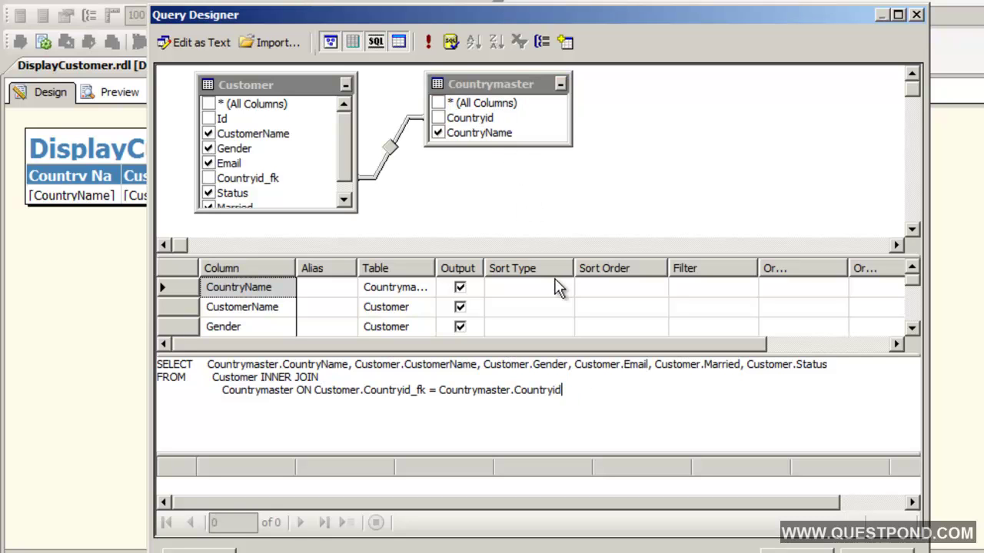
{"action": "key", "text": "Tab"}
{"action": "type", "text": "whe"}
{"action": "type", "text": "re Count"}
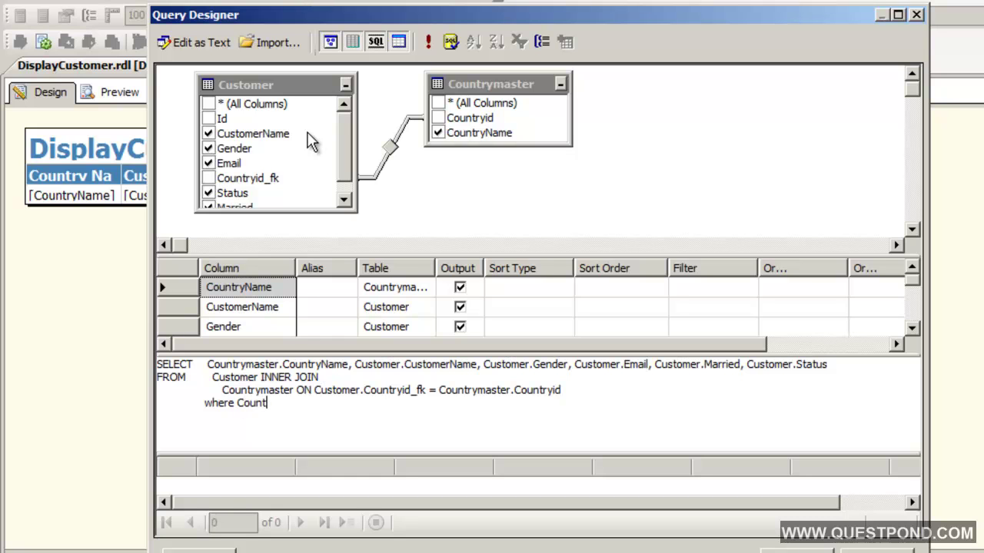
{"action": "type", "text": "ry"}
{"action": "left_click_drag", "start_coordinate": [204, 364], "coordinate": [346, 380]}
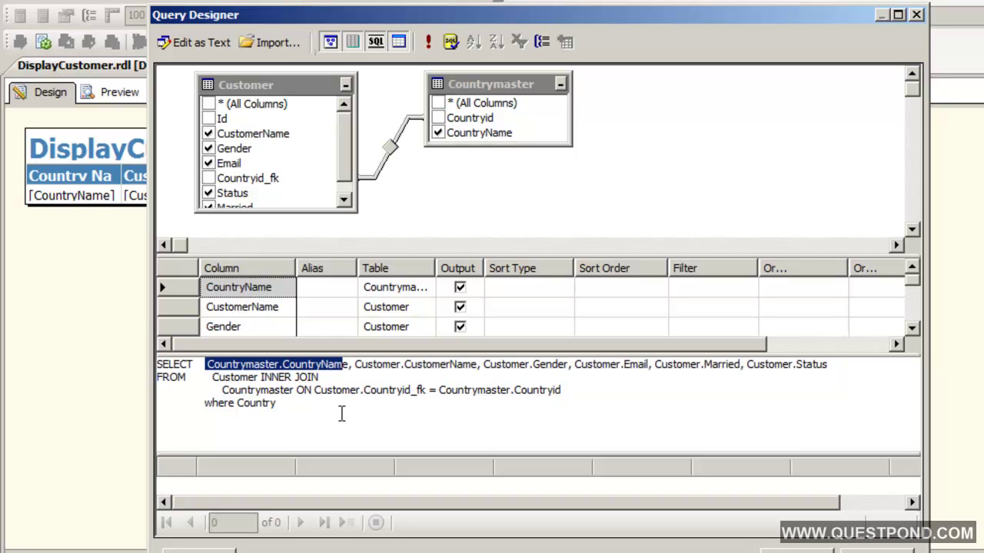
{"action": "key", "text": "Down"}
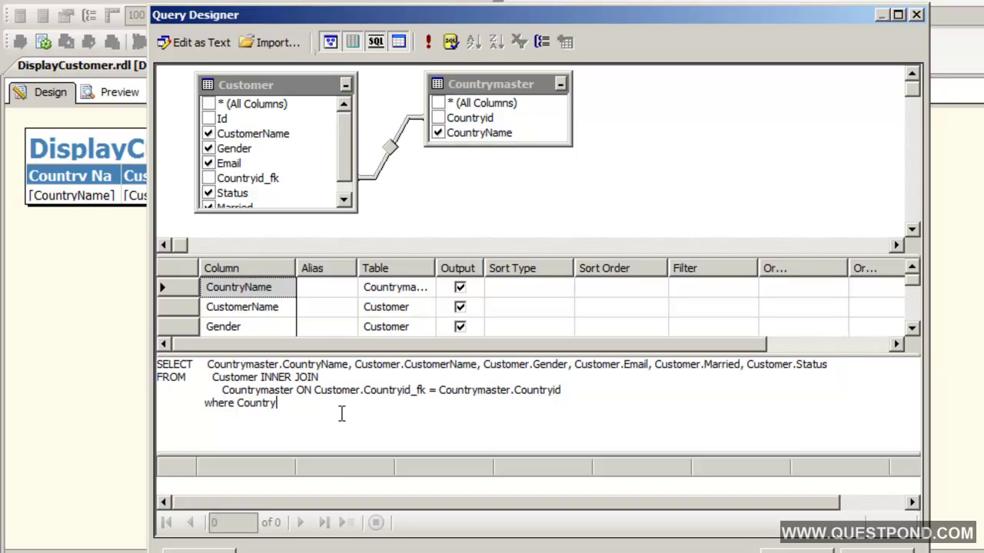
{"action": "key", "text": "BackSpace"}
{"action": "key", "text": "BackSpace"}
{"action": "key", "text": "BackSpace"}
{"action": "key", "text": "BackSpace"}
{"action": "key", "text": "BackSpace"}
{"action": "key", "text": "BackSpace"}
{"action": "type", "text": "Countrymaster.CountryName"}
{"action": "type", "text": "@Cou"}
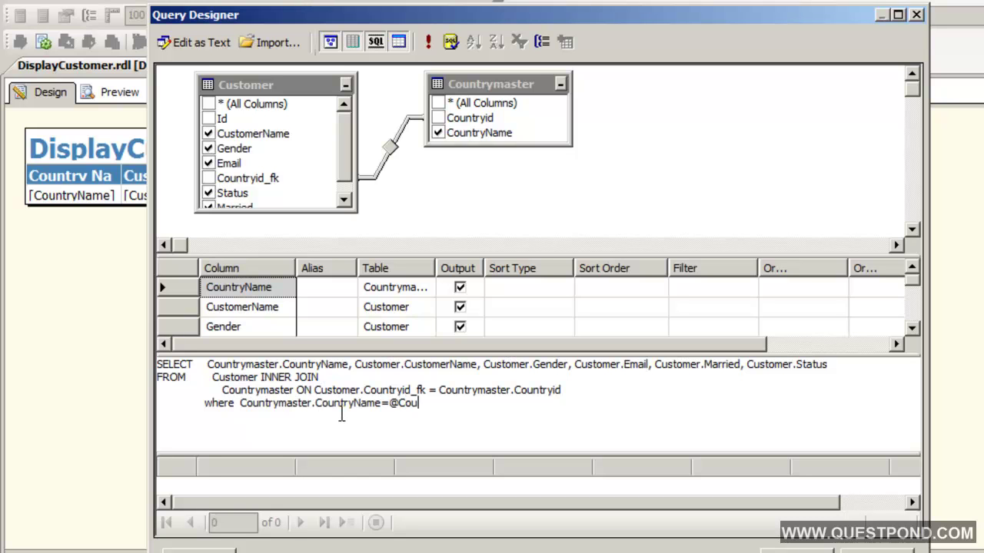
{"action": "type", "text": "ntryuName"}
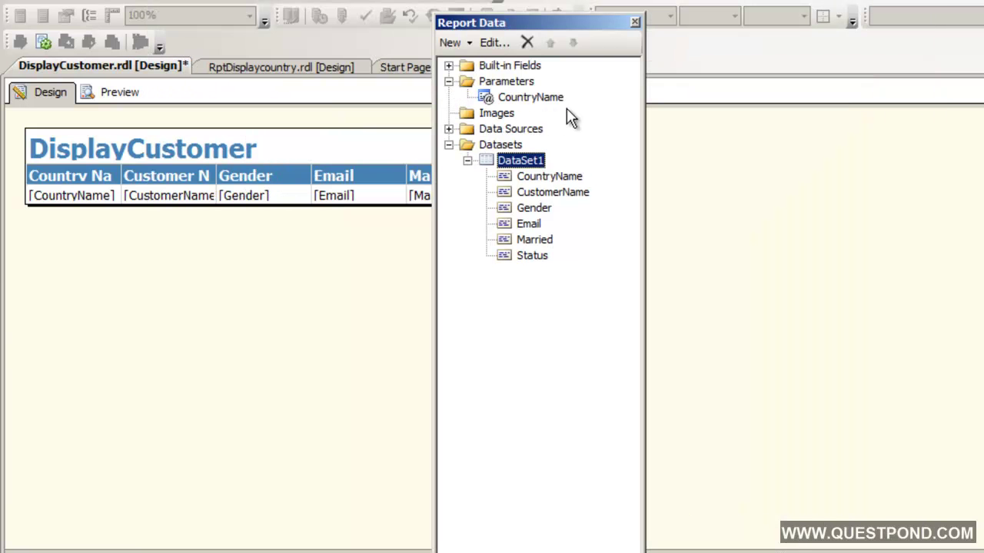
{"action": "left_click", "coordinate": [553, 98]}
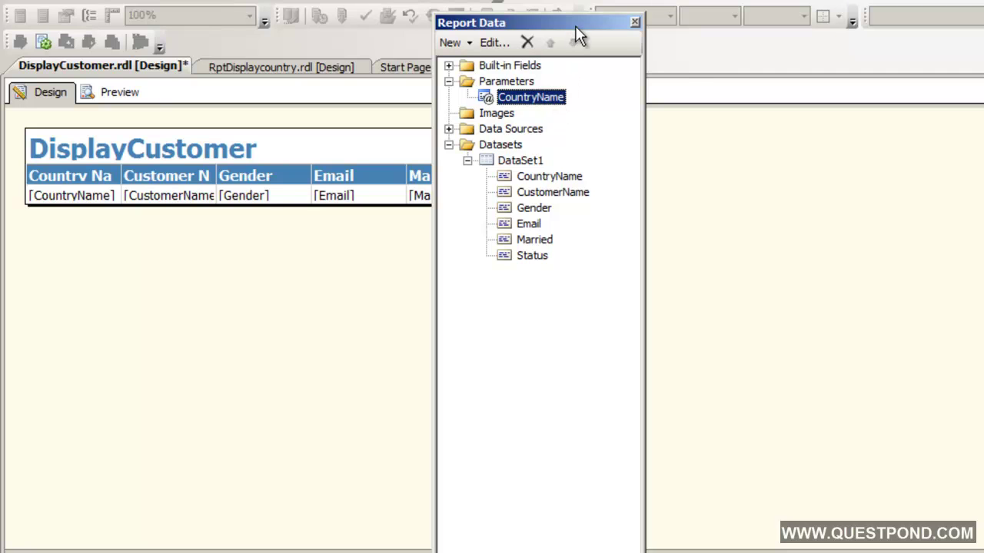
{"action": "left_click_drag", "start_coordinate": [575, 25], "coordinate": [528, 66]}
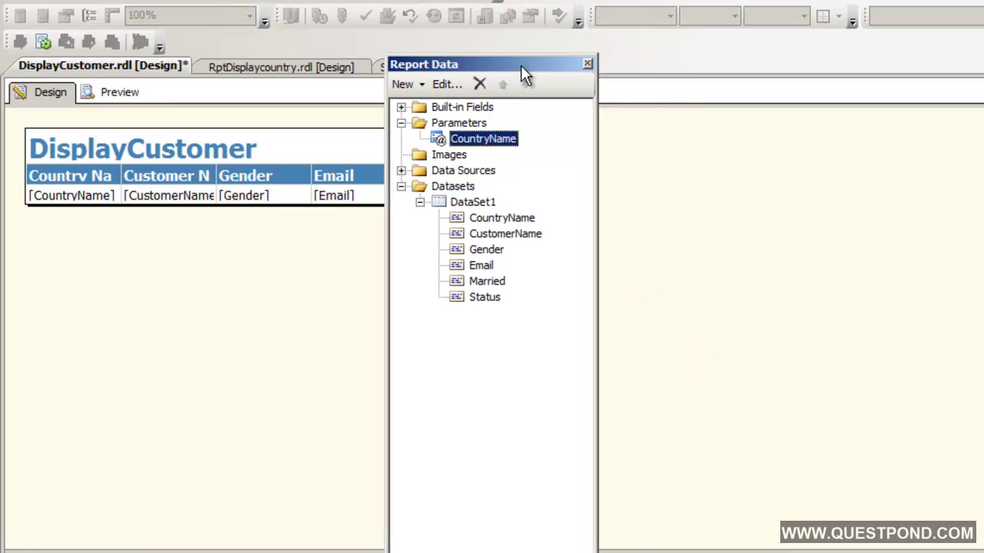
{"action": "left_click", "coordinate": [701, 307]}
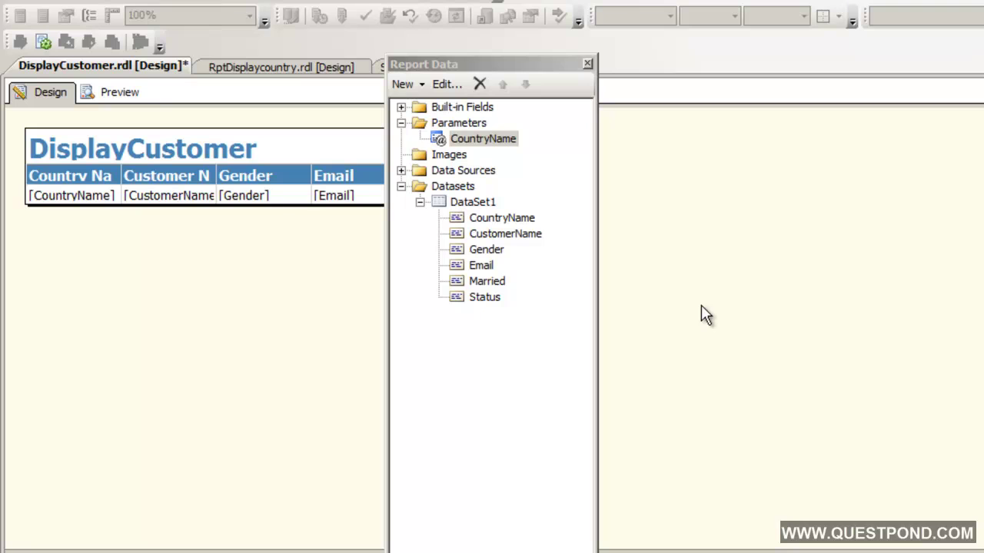
{"action": "left_click", "coordinate": [123, 93]}
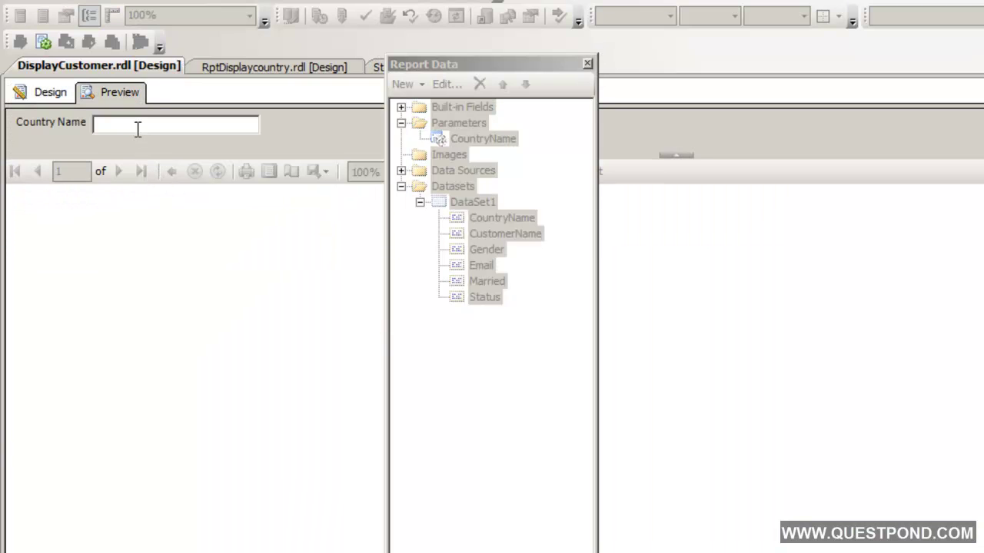
{"action": "left_click", "coordinate": [51, 91]}
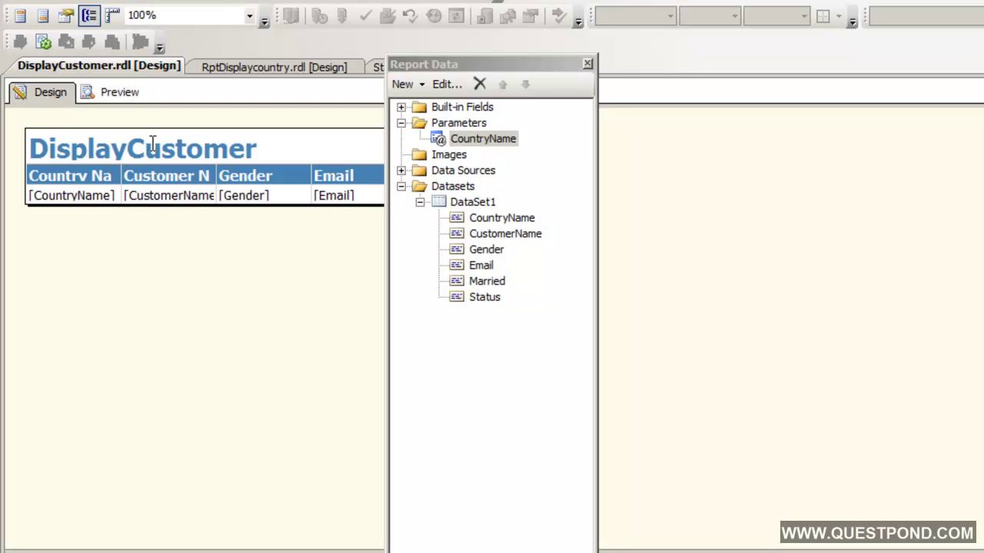
Step: Set the CountryName parameter's available values to a specified list
{"action": "right_click", "coordinate": [504, 145]}
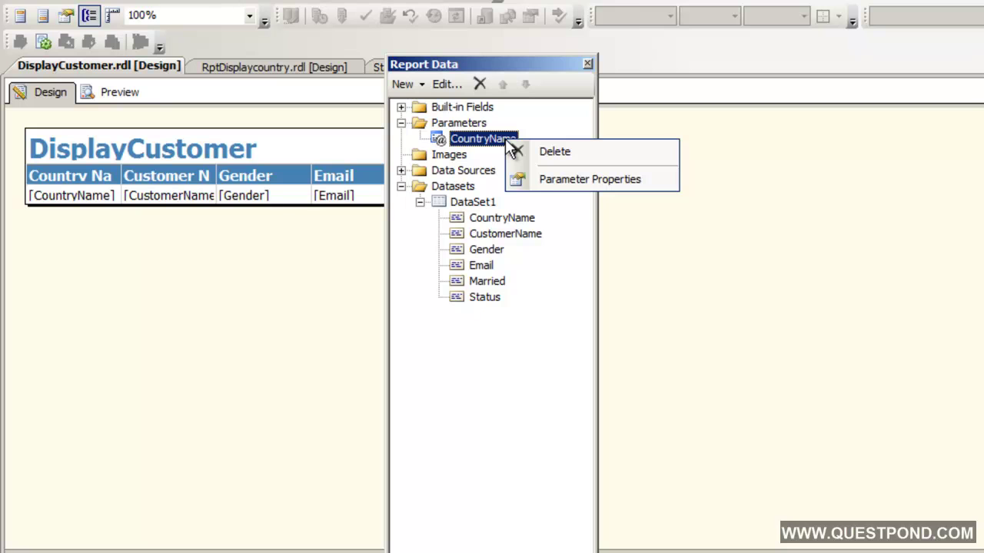
{"action": "left_click", "coordinate": [544, 181]}
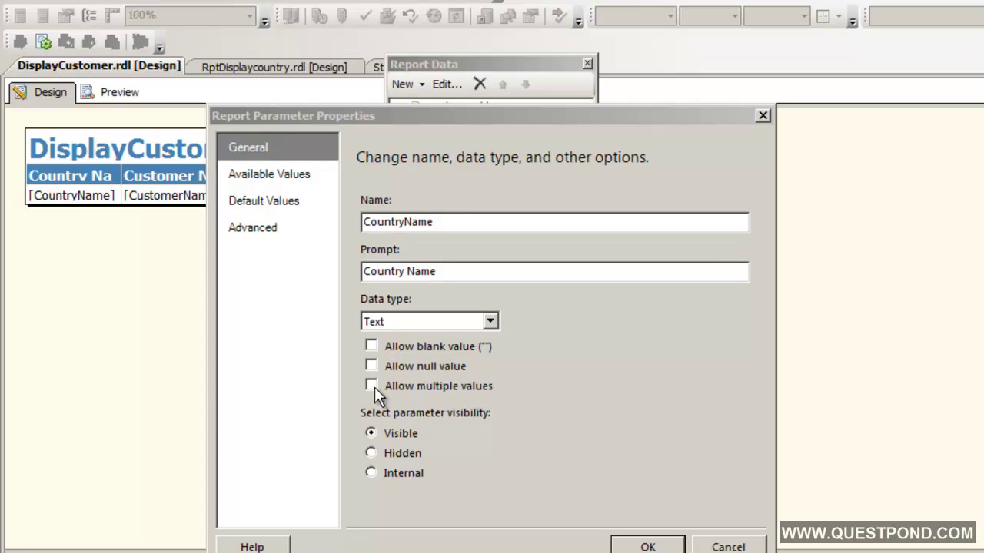
{"action": "left_click", "coordinate": [296, 179]}
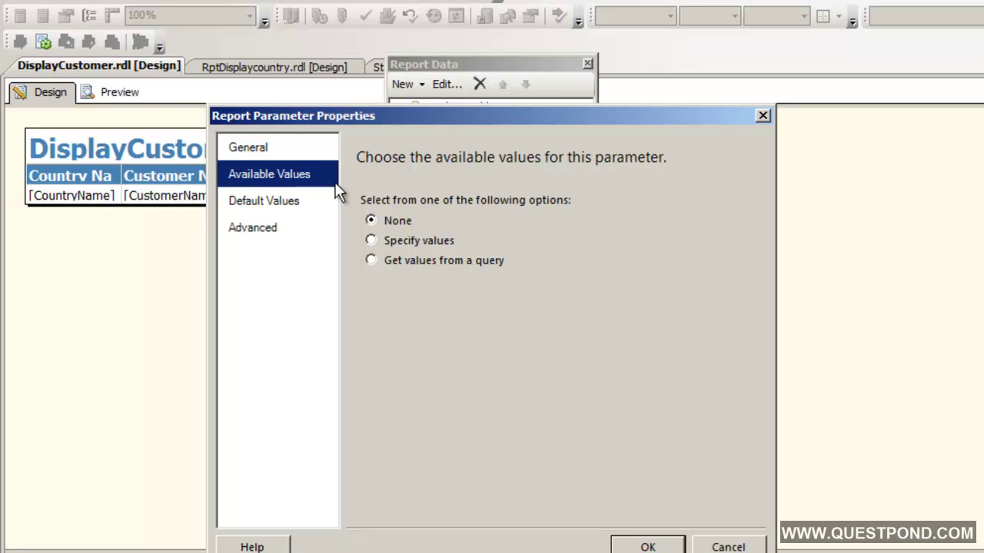
{"action": "left_click", "coordinate": [391, 242]}
Step: Add label/value rows IND, NEP and USA, and confirm the parameter settings
{"action": "left_click", "coordinate": [388, 300]}
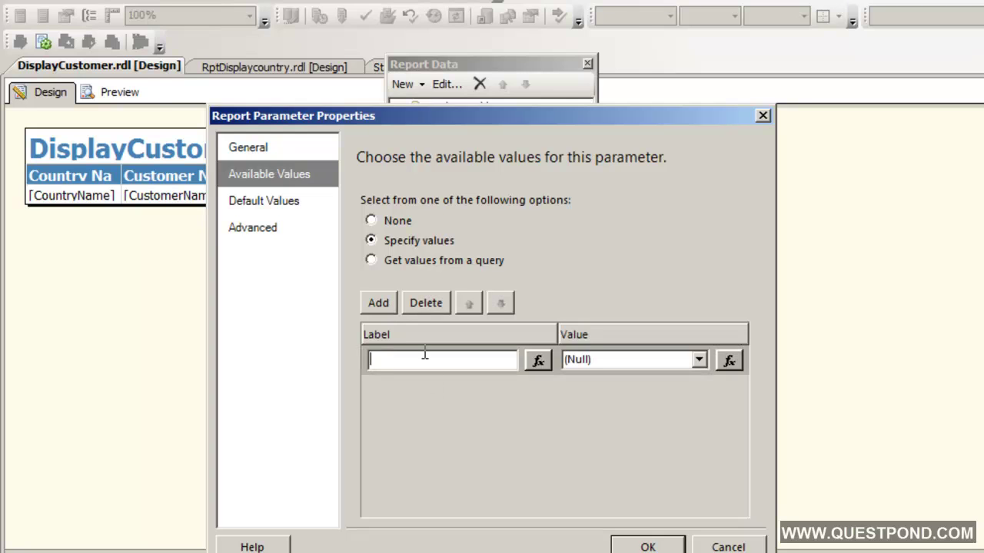
{"action": "type", "text": "IND"}
{"action": "key", "text": "Tab"}
{"action": "key", "text": "Tab"}
{"action": "key", "text": "BackSpace"}
{"action": "type", "text": "IND"}
{"action": "left_click", "coordinate": [385, 304]}
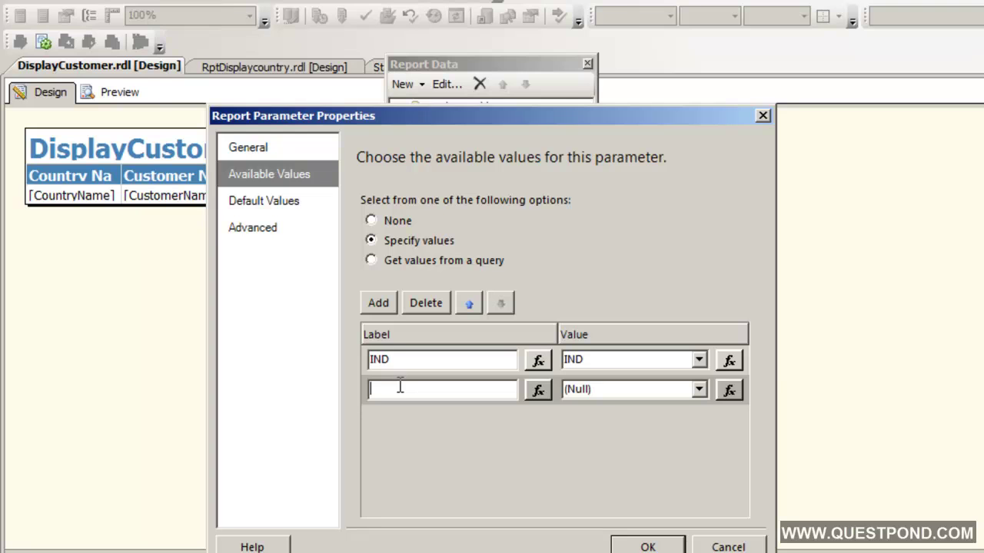
{"action": "type", "text": "NEP"}
{"action": "key", "text": "Tab"}
{"action": "key", "text": "Tab"}
{"action": "type", "text": "NEP"}
{"action": "left_click", "coordinate": [383, 306]}
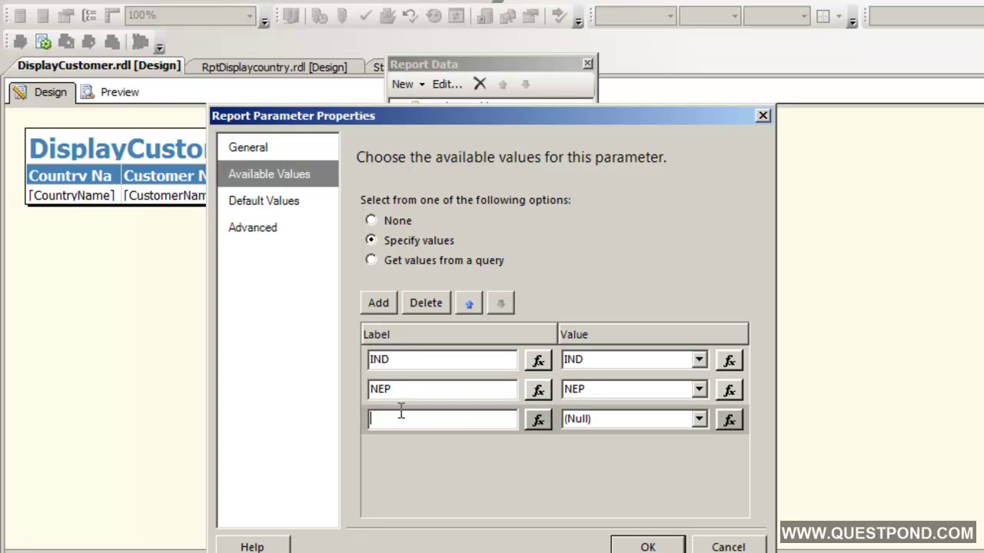
{"action": "type", "text": "USA"}
{"action": "key", "text": "Tab"}
{"action": "key", "text": "Tab"}
{"action": "type", "text": "USA"}
{"action": "left_click", "coordinate": [648, 546]}
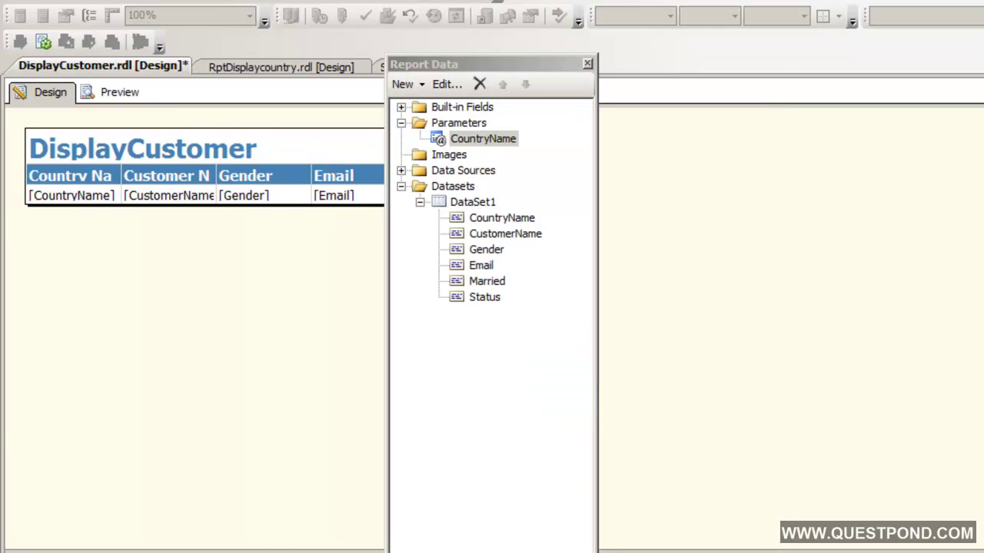
Step: Preview DisplayCustomer and run it for IND from the country dropdown
{"action": "left_click", "coordinate": [116, 92]}
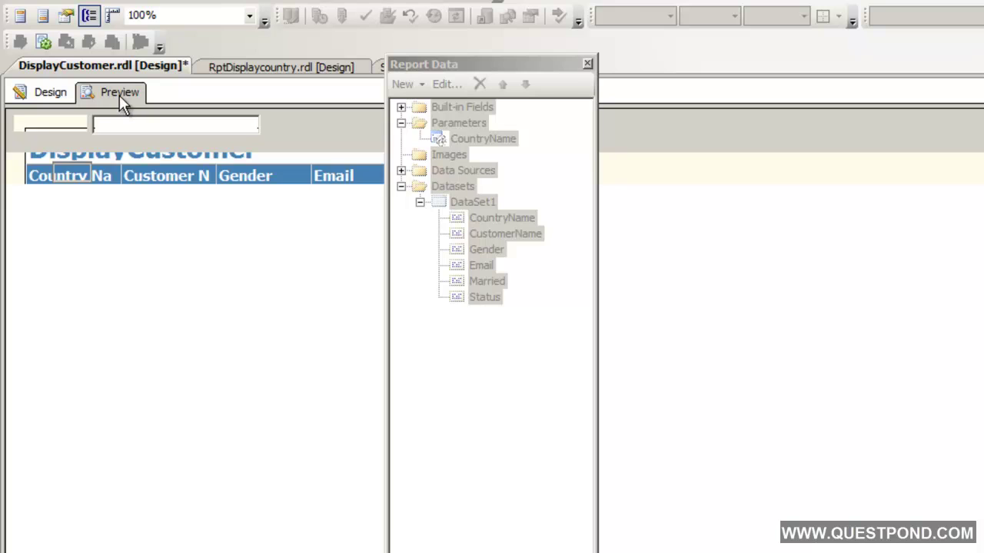
{"action": "left_click", "coordinate": [587, 65]}
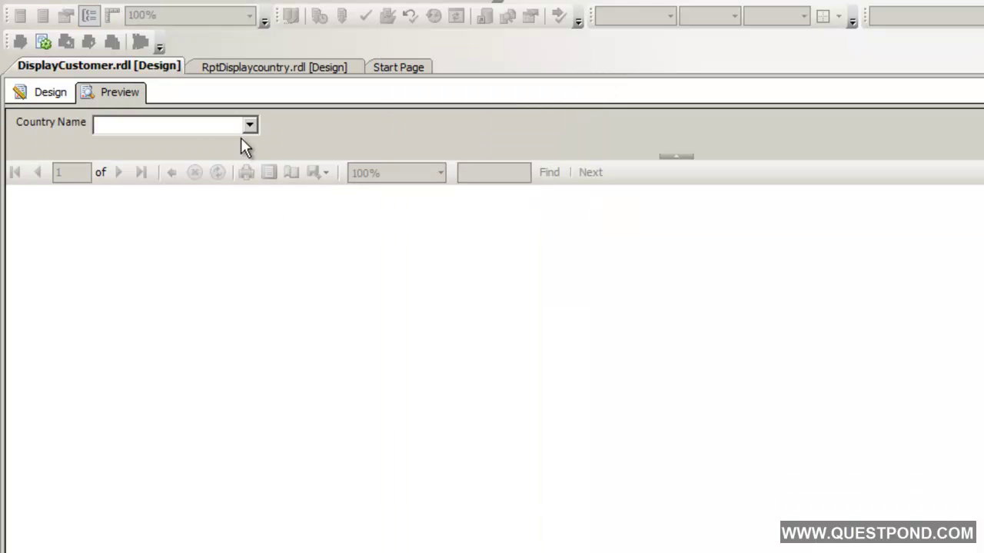
{"action": "left_click", "coordinate": [250, 126]}
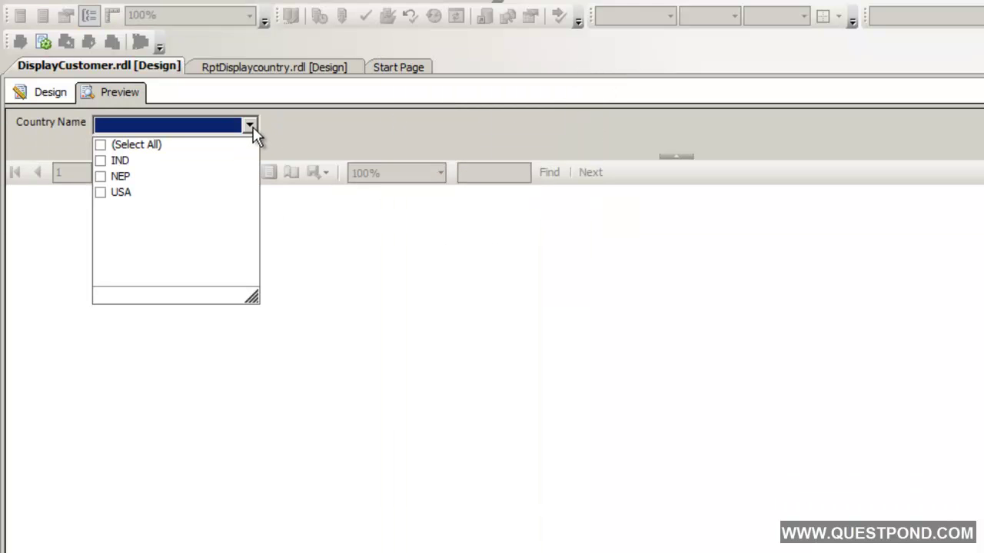
{"action": "left_click", "coordinate": [102, 164]}
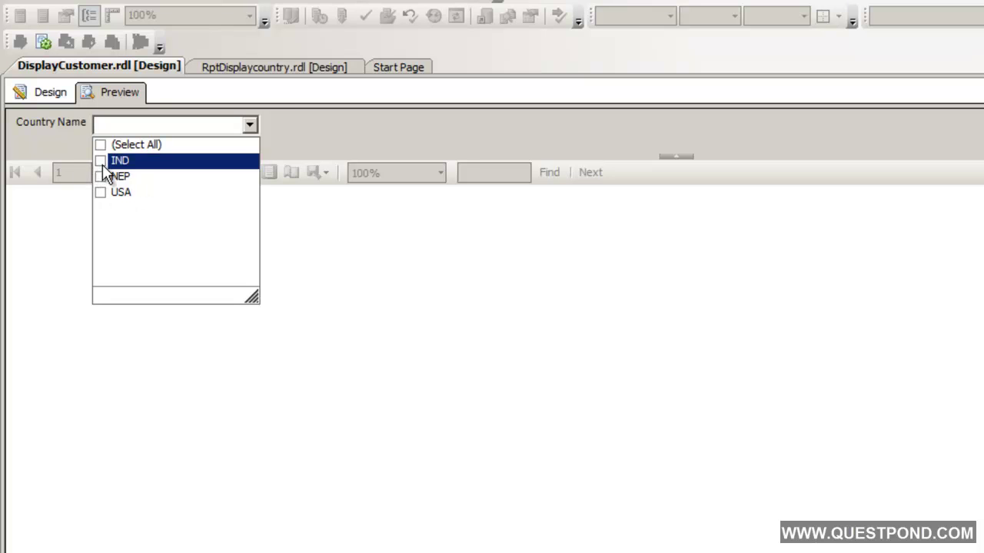
{"action": "left_click", "coordinate": [690, 141]}
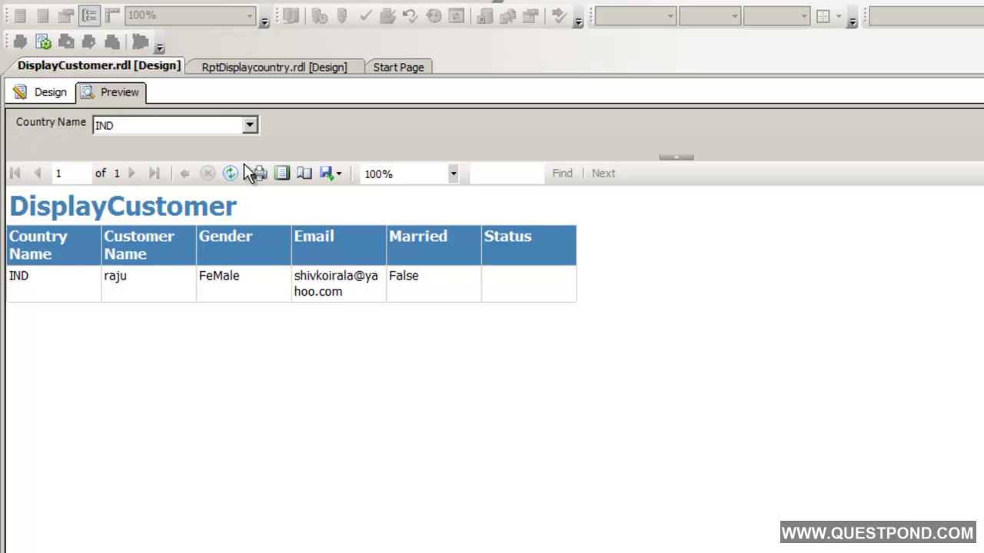
Step: Switch the country selection from IND to NEP and rerun the report
{"action": "left_click", "coordinate": [250, 125]}
{"action": "left_click", "coordinate": [102, 162]}
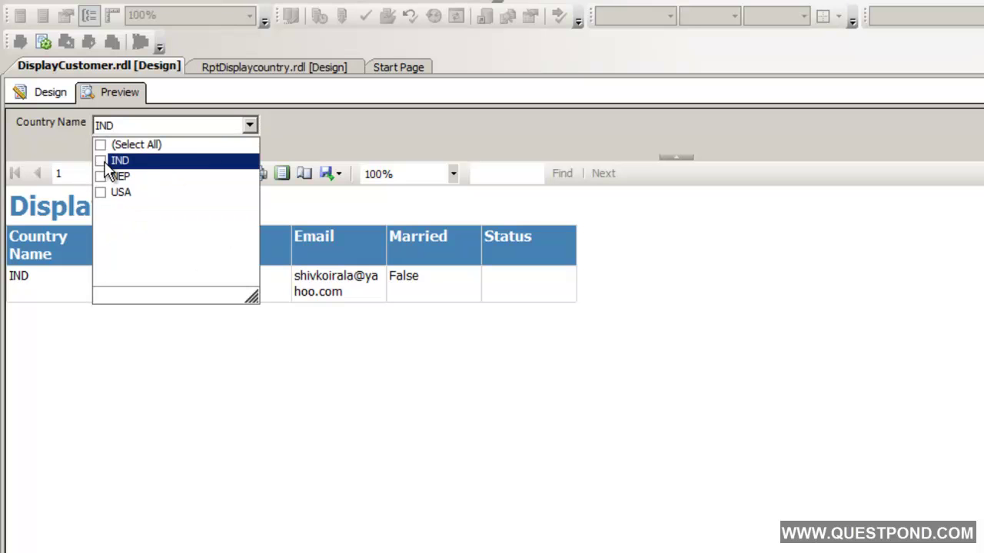
{"action": "left_click", "coordinate": [102, 177]}
{"action": "left_click", "coordinate": [718, 136]}
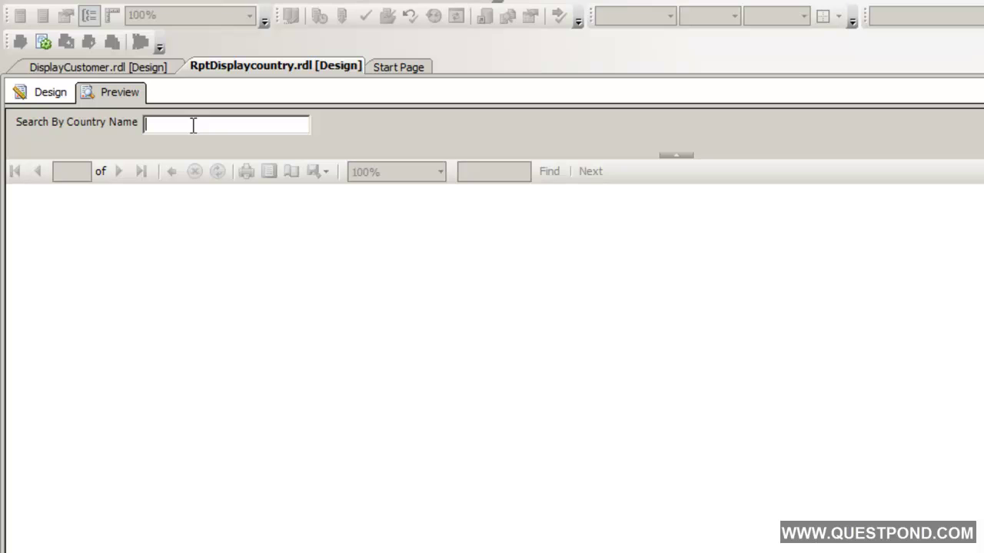
Step: Confirm NEP is ticked in DisplayCustomer's Country Name list, then glance at RptDisplaycountry and return
{"action": "left_click", "coordinate": [156, 67]}
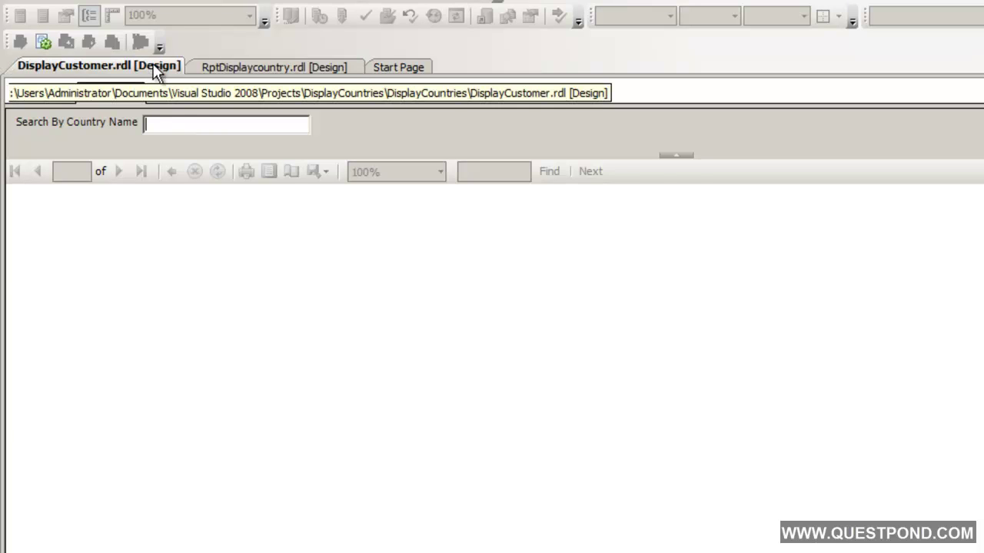
{"action": "left_click", "coordinate": [250, 126]}
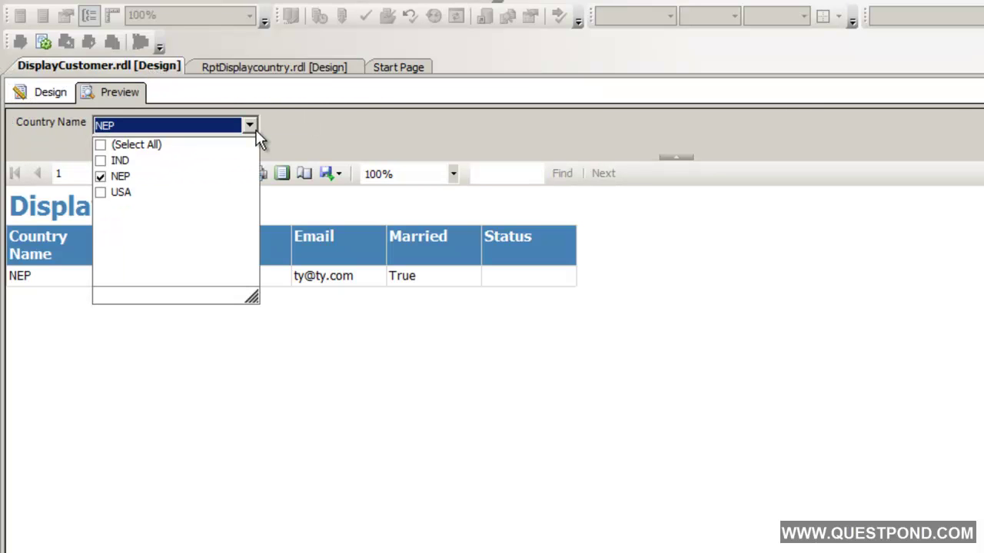
{"action": "left_click", "coordinate": [349, 121]}
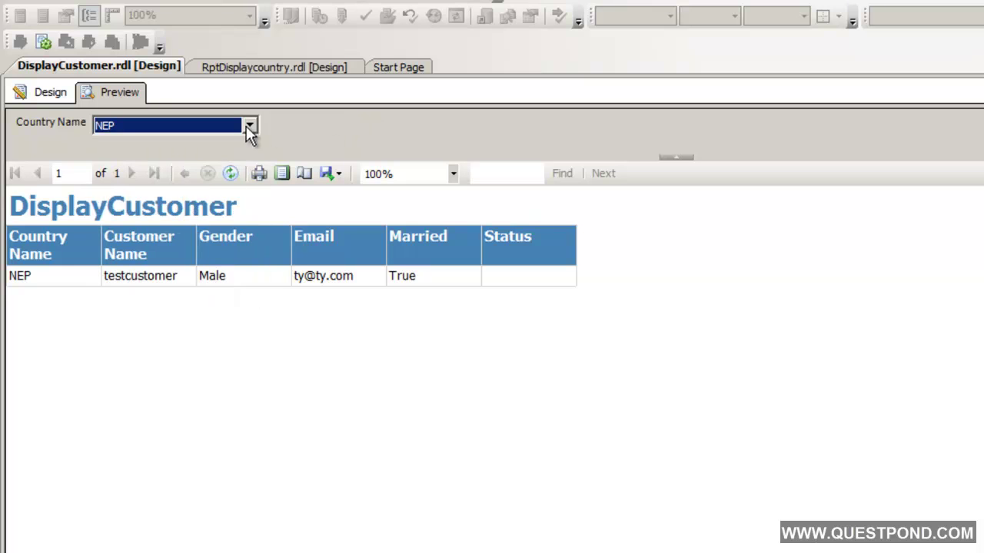
{"action": "left_click", "coordinate": [250, 126]}
{"action": "left_click", "coordinate": [342, 129]}
{"action": "left_click", "coordinate": [236, 65]}
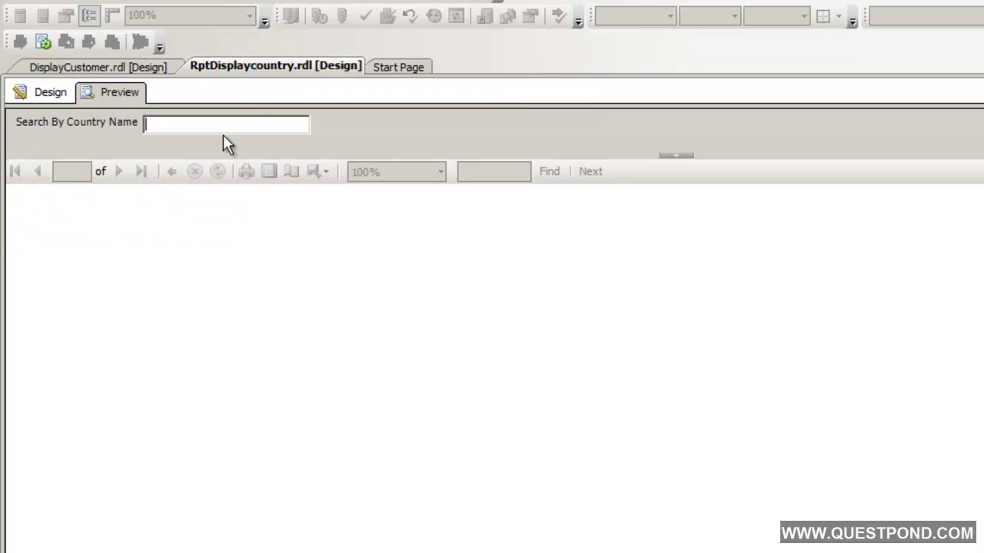
{"action": "left_click", "coordinate": [116, 69]}
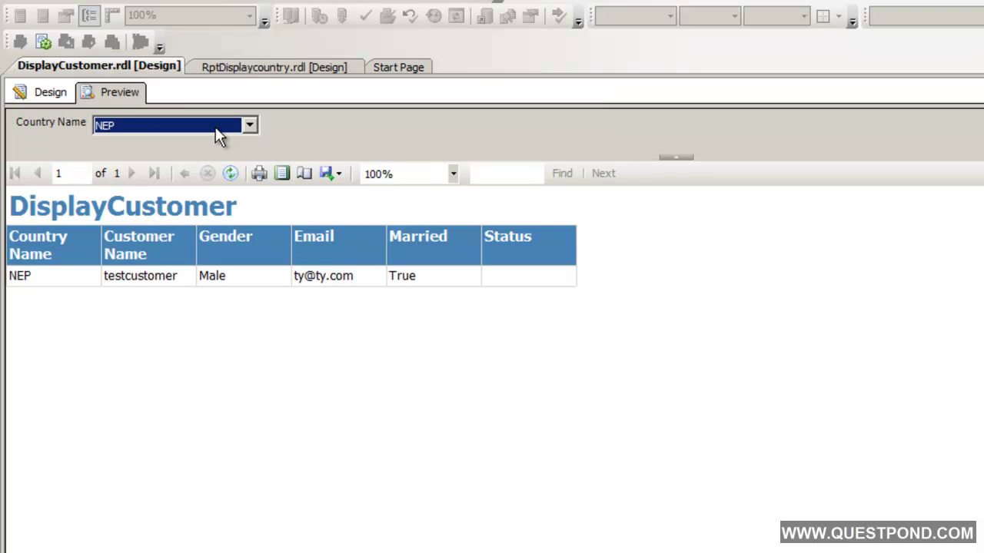